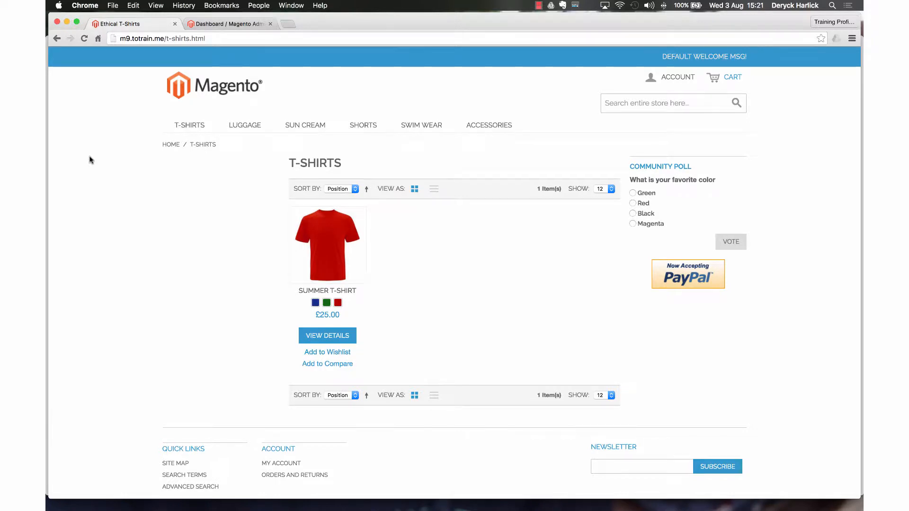
{"action": "scroll", "coordinate": [91, 160], "scroll_direction": "up", "scroll_amount": 2}
{"action": "scroll", "coordinate": [98, 135], "scroll_direction": "up", "scroll_amount": 2}
{"action": "scroll", "coordinate": [107, 126], "scroll_direction": "down", "scroll_amount": 1}
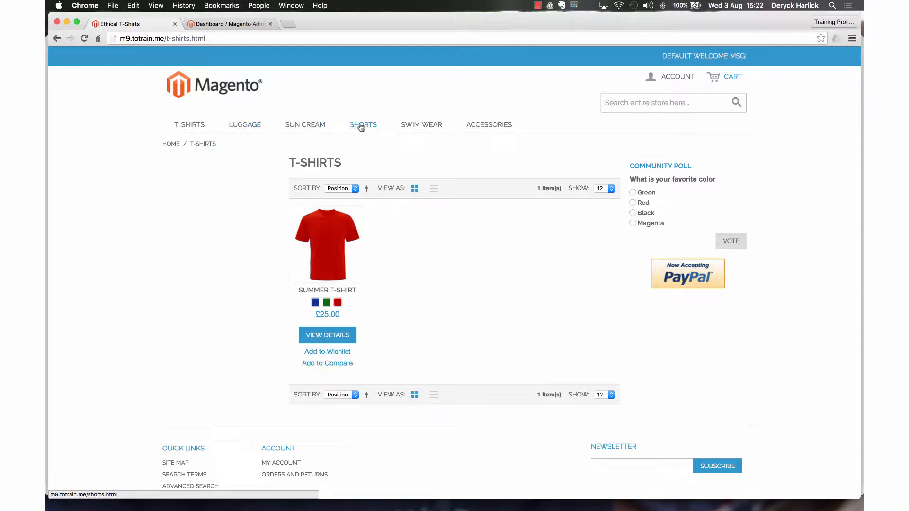
{"action": "mouse_move", "coordinate": [473, 125]}
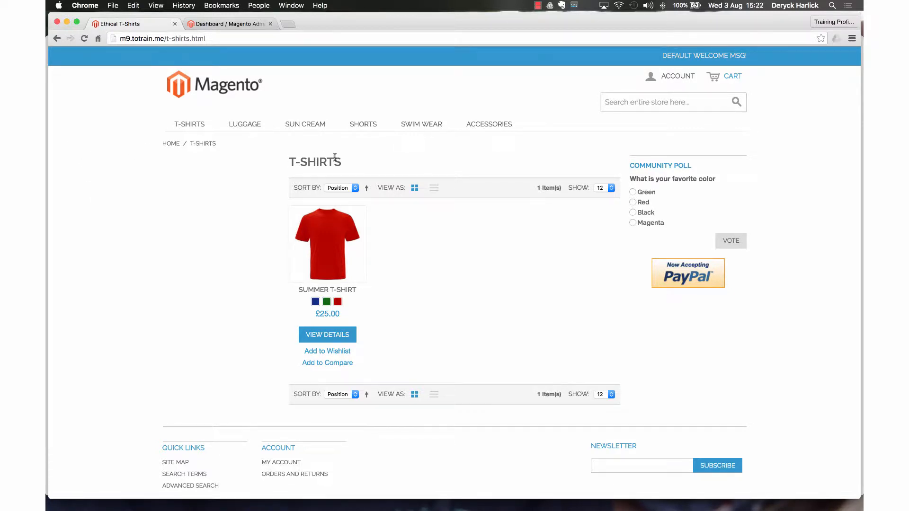
Open the storefront's Luggage category and look through its products
{"action": "left_click", "coordinate": [239, 128]}
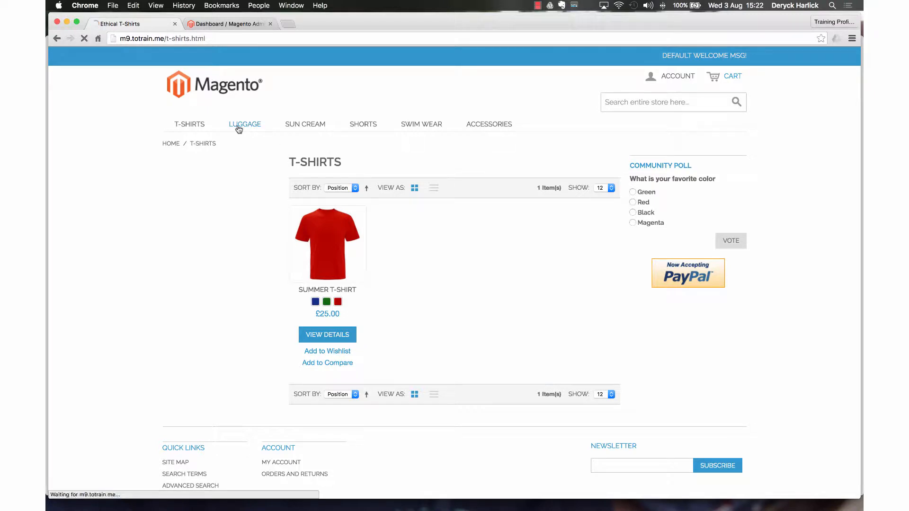
{"action": "scroll", "coordinate": [159, 186], "scroll_direction": "down", "scroll_amount": 1}
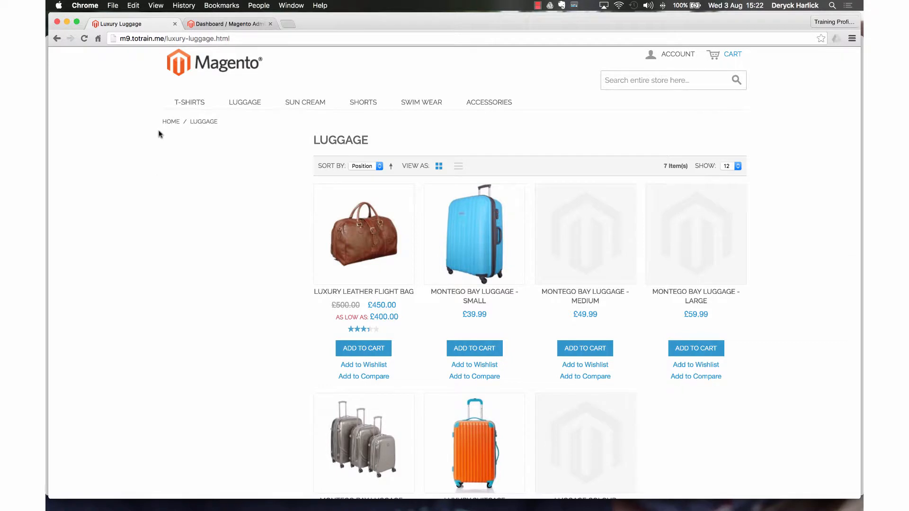
{"action": "scroll", "coordinate": [159, 133], "scroll_direction": "down", "scroll_amount": 5}
{"action": "scroll", "coordinate": [159, 133], "scroll_direction": "up", "scroll_amount": 5}
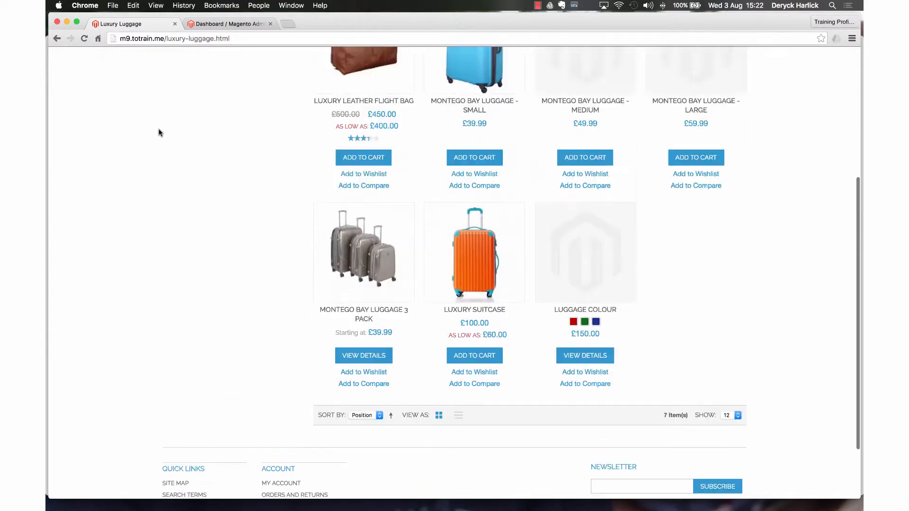
{"action": "scroll", "coordinate": [306, 132], "scroll_direction": "up", "scroll_amount": 2}
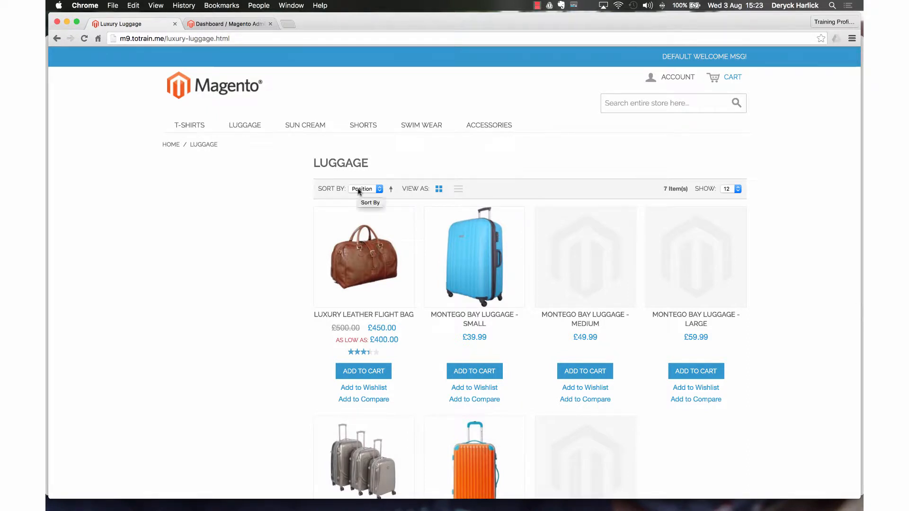
Check which sort options the Luggage category offers, keeping Position selected
{"action": "left_click", "coordinate": [380, 189]}
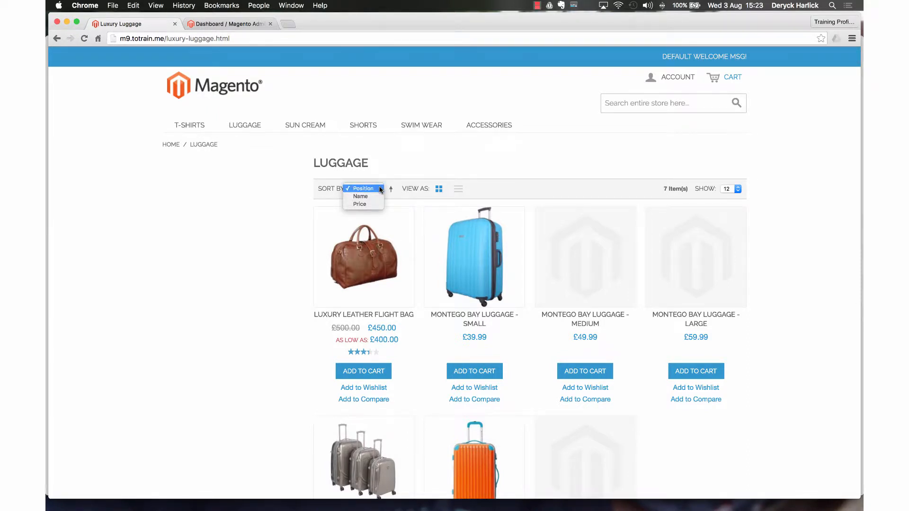
{"action": "left_click", "coordinate": [362, 189]}
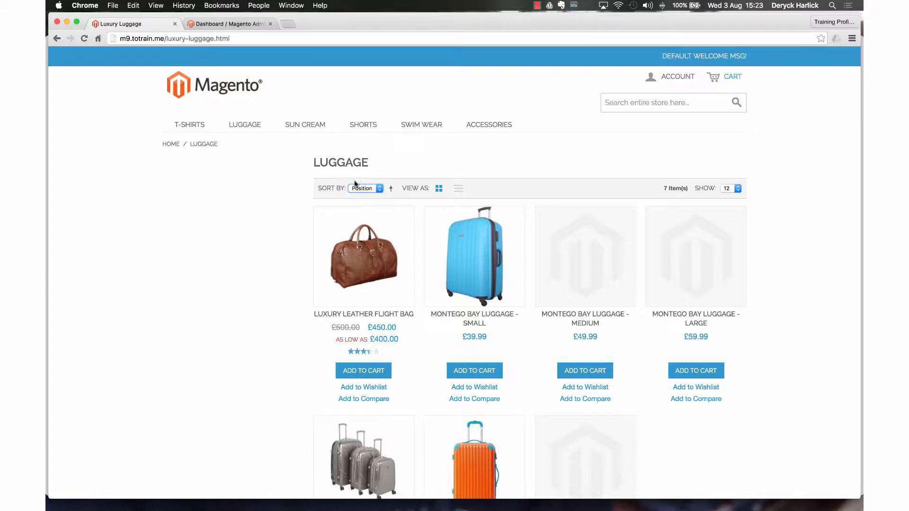
{"action": "left_click", "coordinate": [377, 189]}
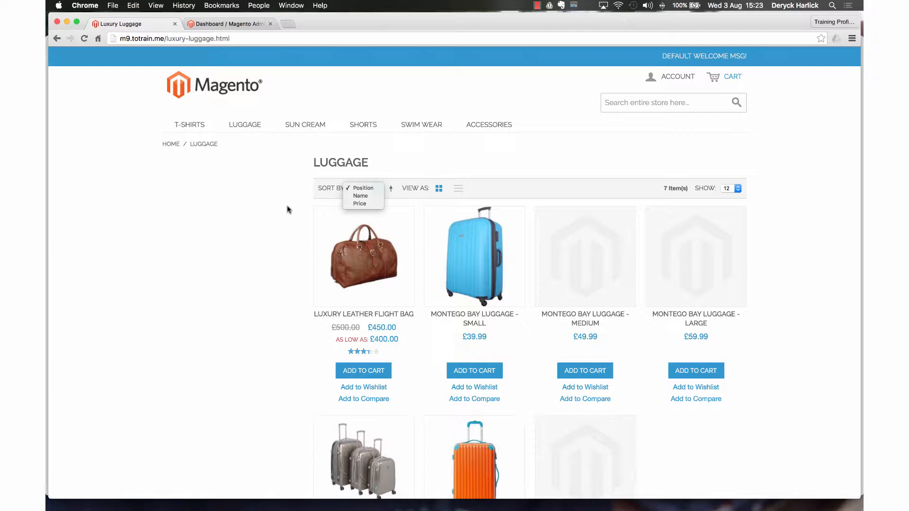
{"action": "left_click", "coordinate": [287, 209]}
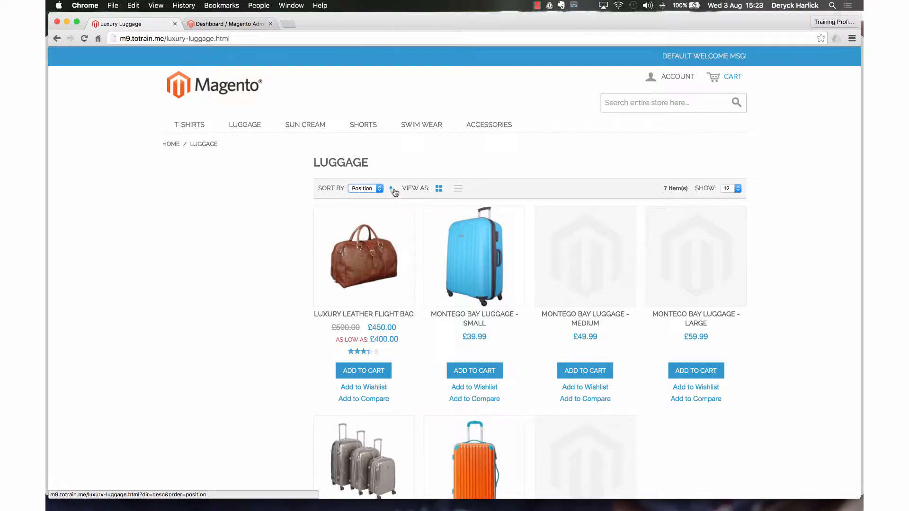
Sort the luggage products by Name, trying the descending direction before returning to ascending
{"action": "scroll", "coordinate": [395, 192], "scroll_direction": "down", "scroll_amount": 1}
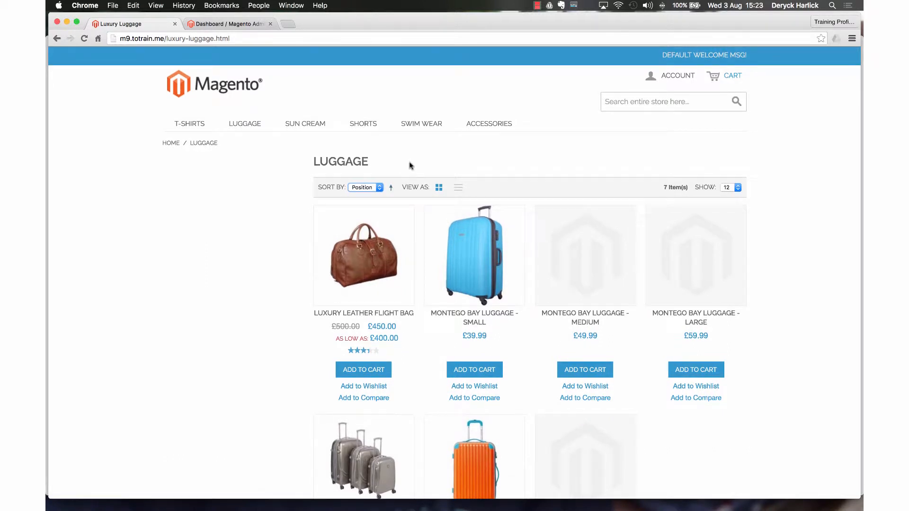
{"action": "left_click", "coordinate": [391, 189]}
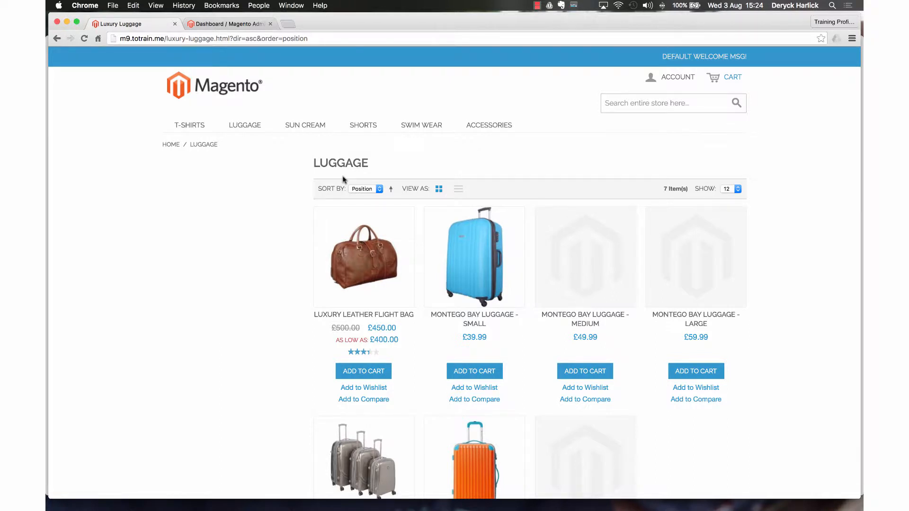
{"action": "left_click", "coordinate": [360, 189]}
{"action": "left_click", "coordinate": [370, 194]}
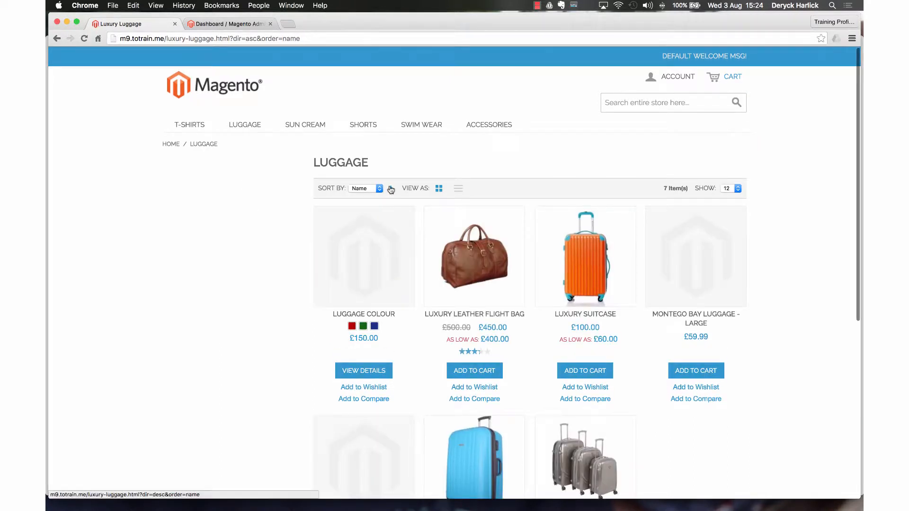
{"action": "left_click", "coordinate": [391, 189]}
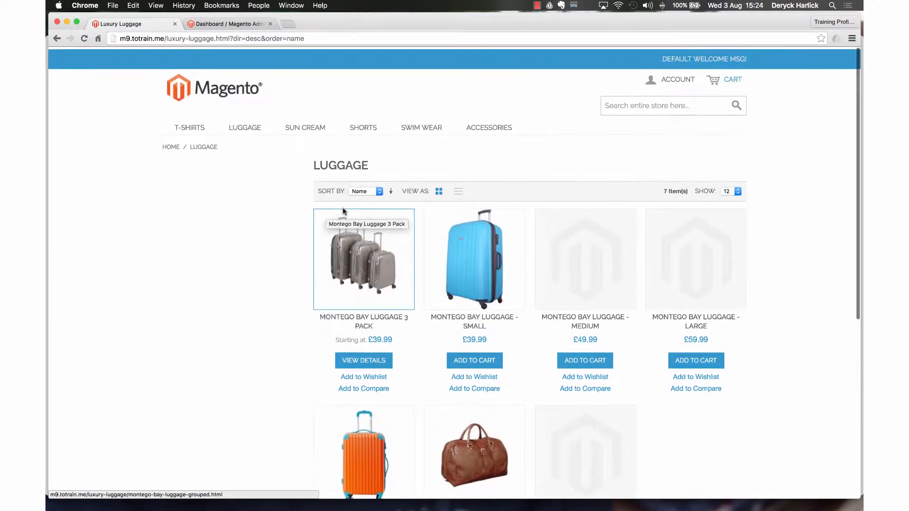
{"action": "left_click", "coordinate": [391, 189]}
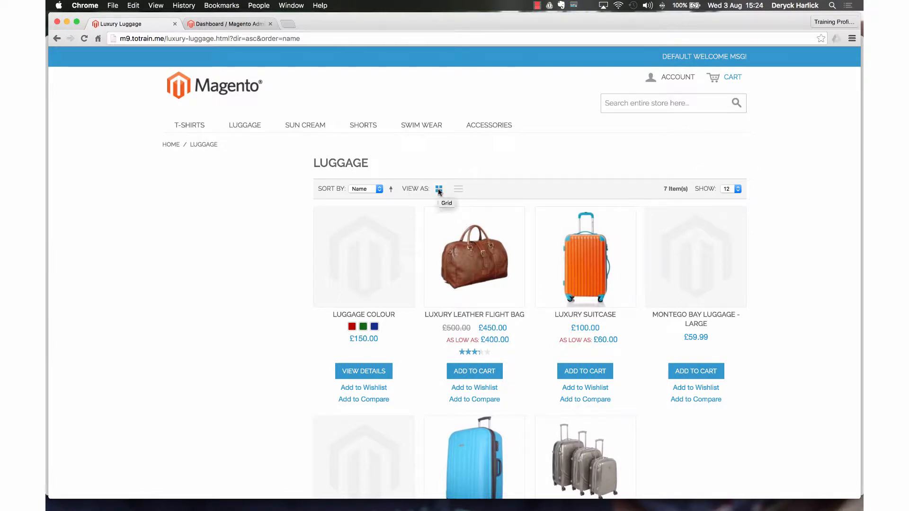
Display the luggage products as a list and check the available items-per-page choices
{"action": "left_click", "coordinate": [458, 190]}
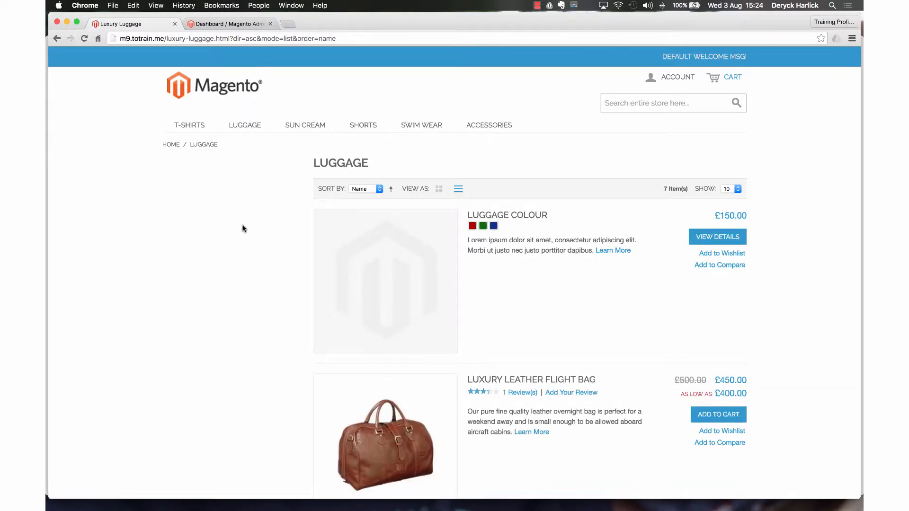
{"action": "scroll", "coordinate": [243, 229], "scroll_direction": "down", "scroll_amount": 10}
{"action": "scroll", "coordinate": [243, 229], "scroll_direction": "down", "scroll_amount": 9}
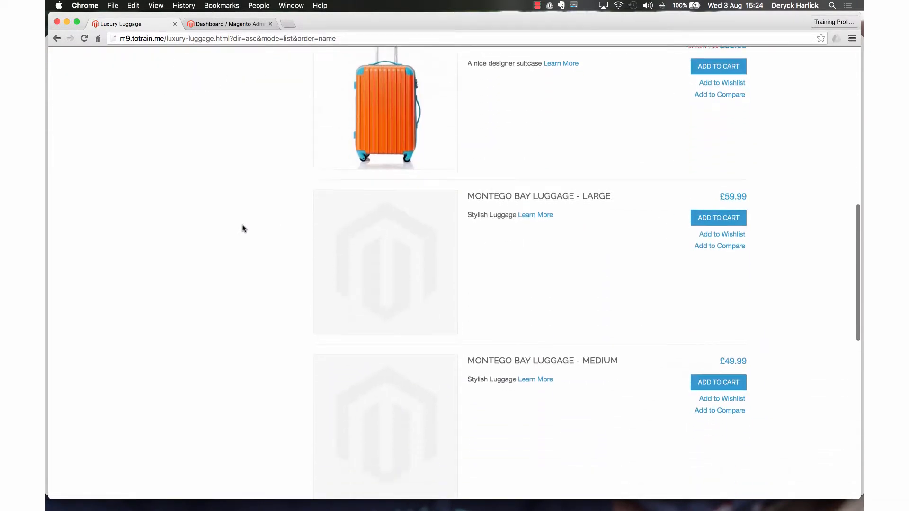
{"action": "scroll", "coordinate": [243, 229], "scroll_direction": "up", "scroll_amount": 17}
{"action": "scroll", "coordinate": [243, 229], "scroll_direction": "up", "scroll_amount": 2}
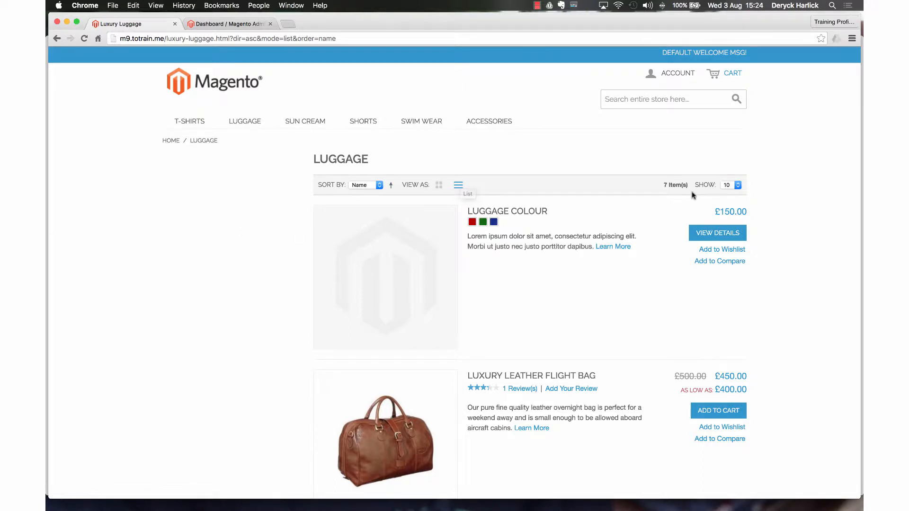
{"action": "left_click", "coordinate": [736, 185]}
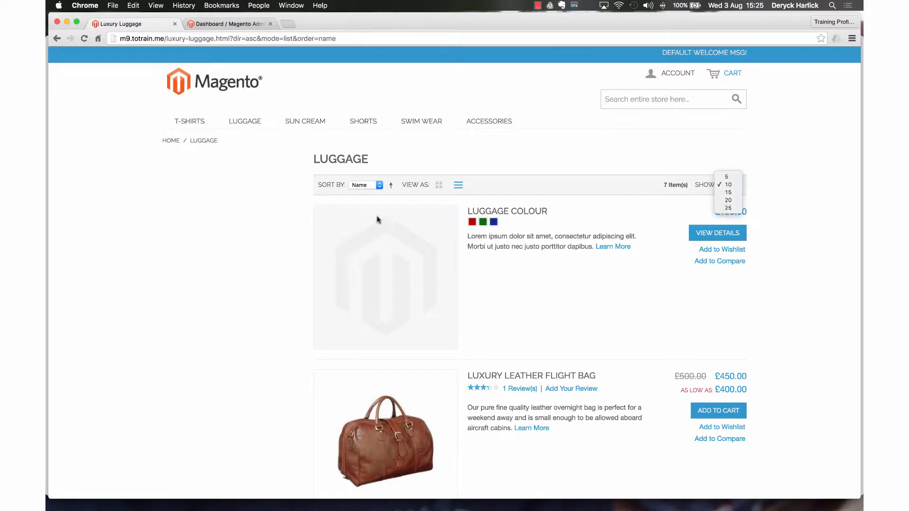
{"action": "left_click", "coordinate": [251, 233]}
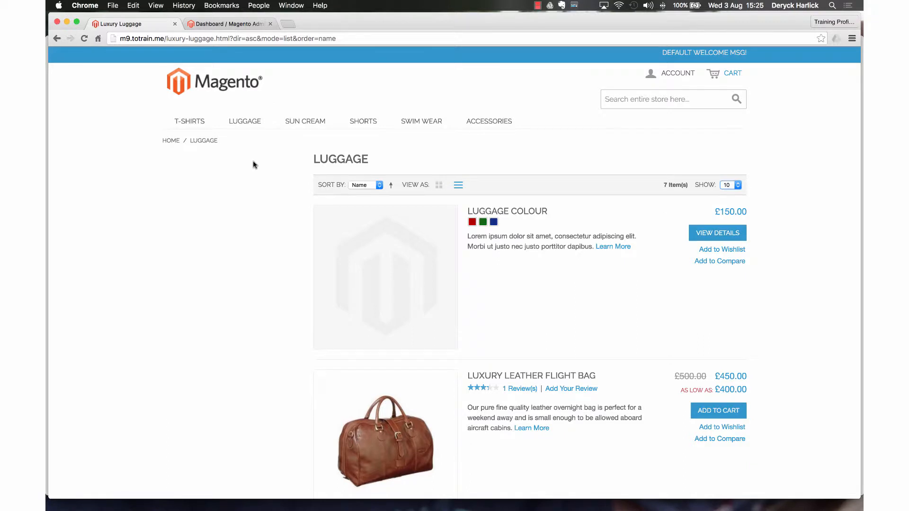
Switch to the Magento Admin Panel and open the category management page of the catalog
{"action": "left_click", "coordinate": [216, 25]}
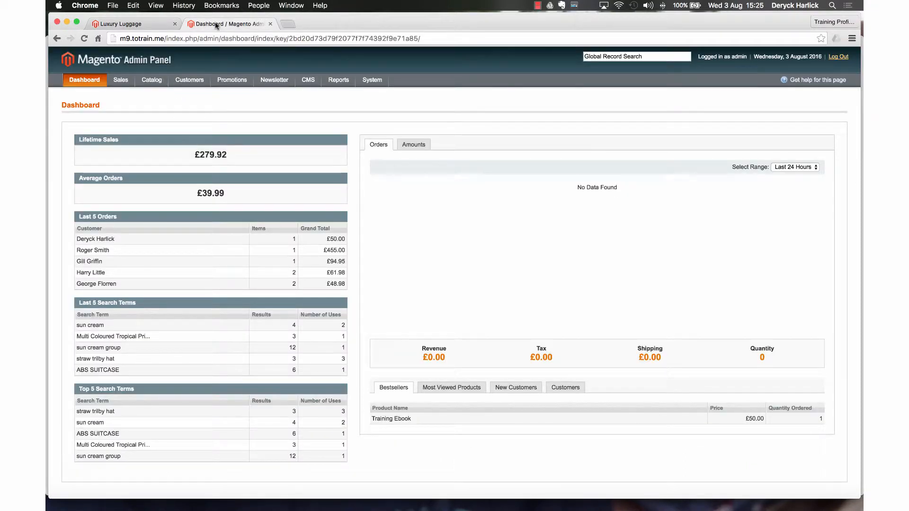
{"action": "mouse_move", "coordinate": [152, 82]}
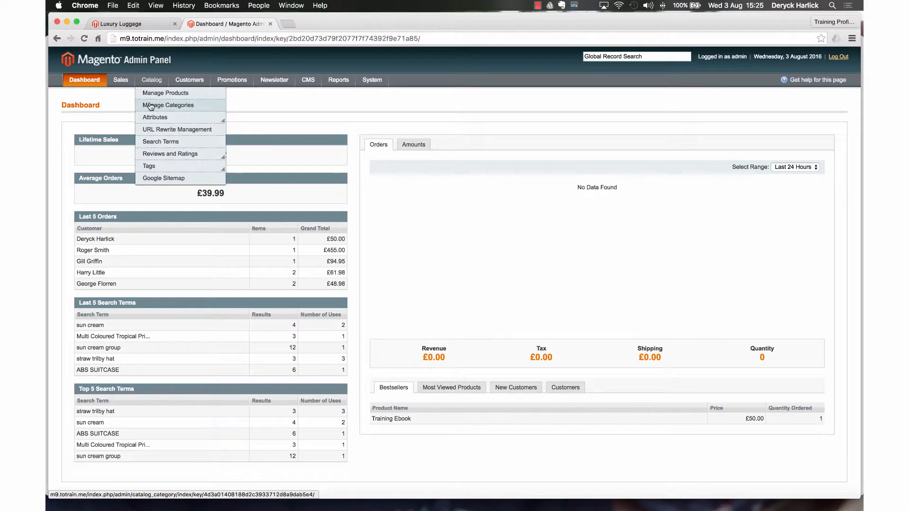
{"action": "left_click", "coordinate": [151, 106]}
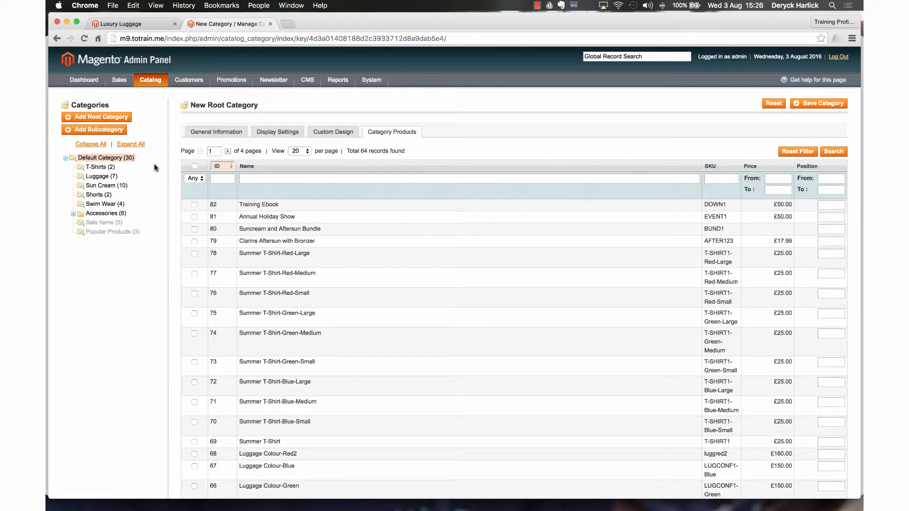
Compare the admin category tree under Default Category with the storefront's main navigation
{"action": "mouse_move", "coordinate": [119, 81]}
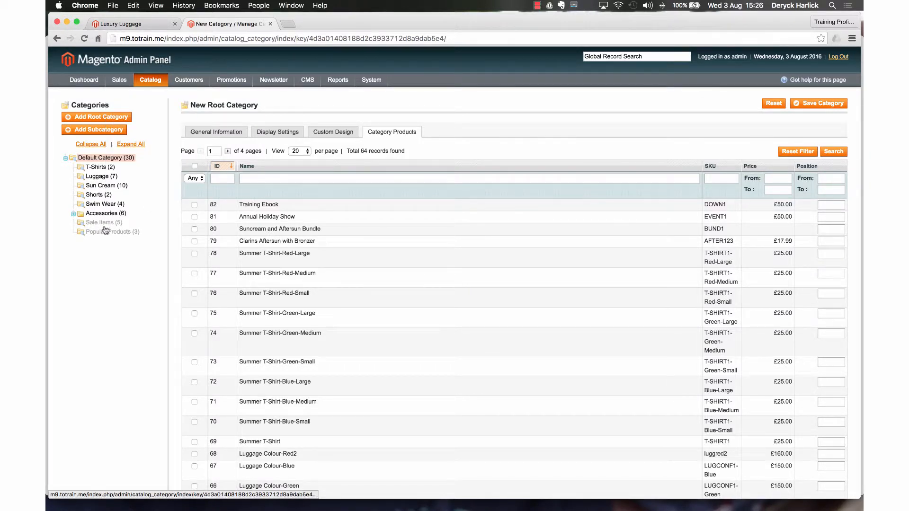
{"action": "left_click", "coordinate": [114, 26]}
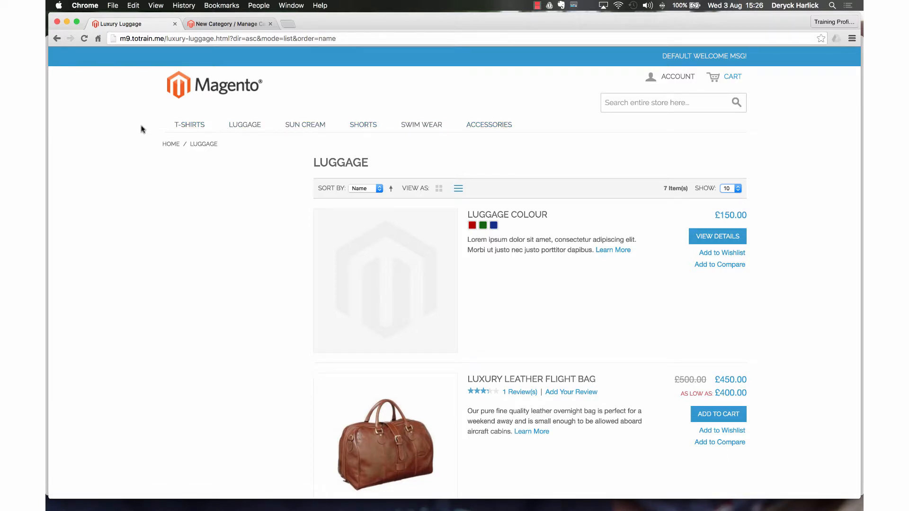
{"action": "left_click", "coordinate": [228, 24]}
{"action": "scroll", "coordinate": [95, 170], "scroll_direction": "down", "scroll_amount": 1}
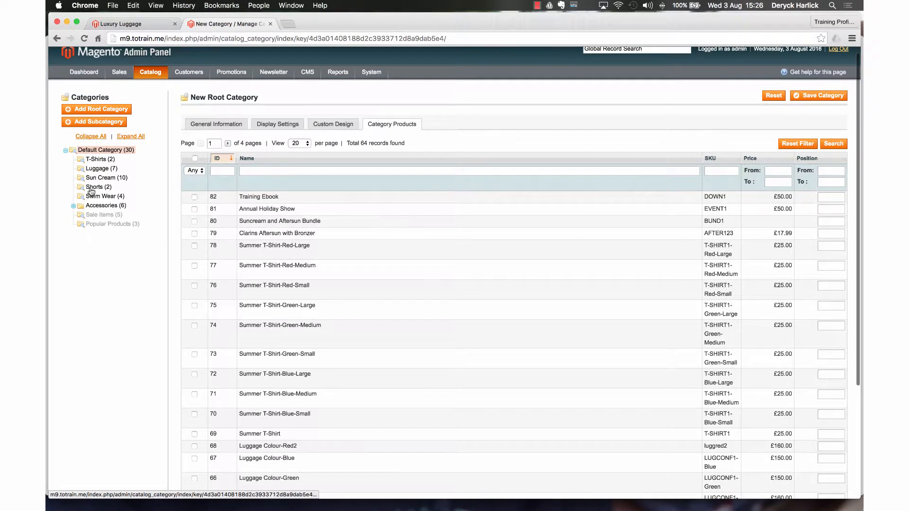
{"action": "scroll", "coordinate": [124, 148], "scroll_direction": "up", "scroll_amount": 1}
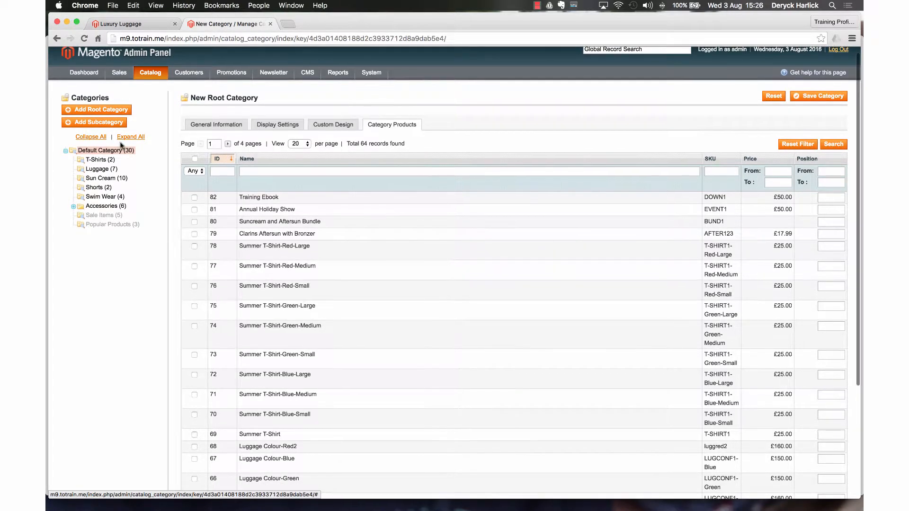
{"action": "scroll", "coordinate": [121, 164], "scroll_direction": "down", "scroll_amount": 1}
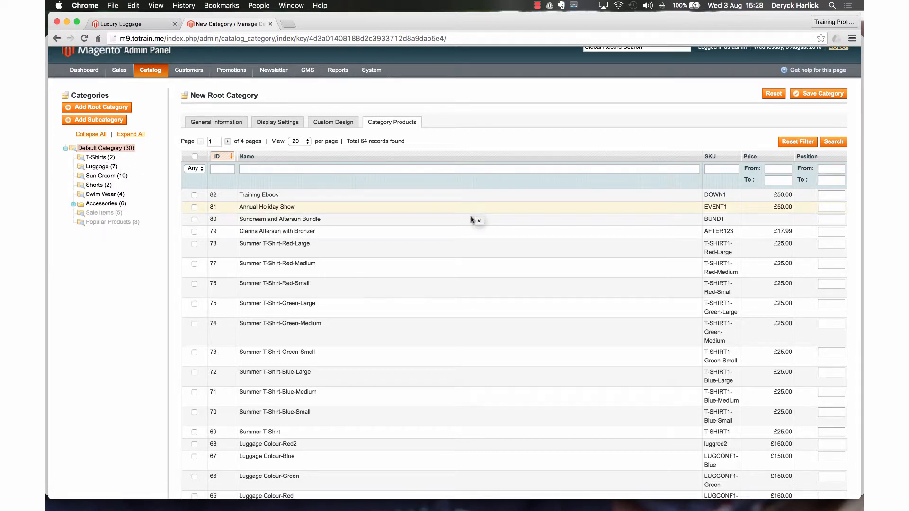
Expand the Accessories category in the tree and compare its subcategories with the storefront's Accessories menu
{"action": "left_click", "coordinate": [73, 204]}
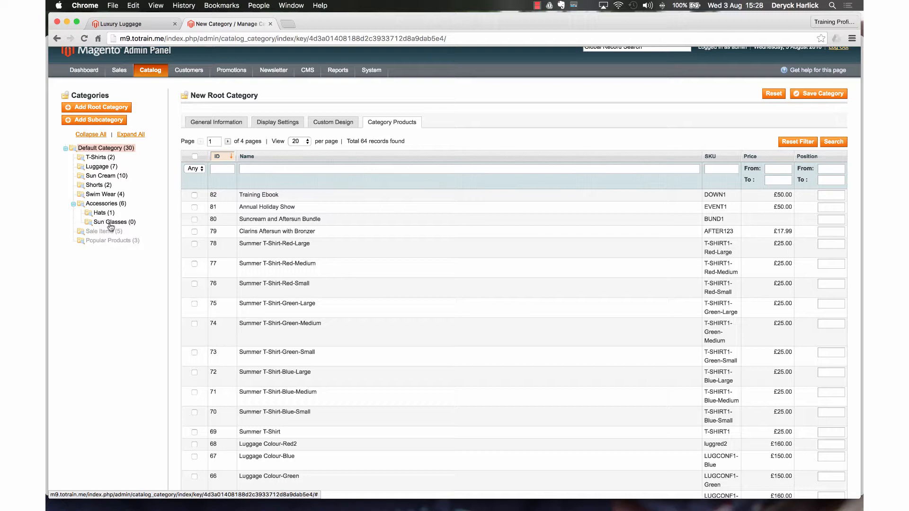
{"action": "left_click", "coordinate": [151, 24]}
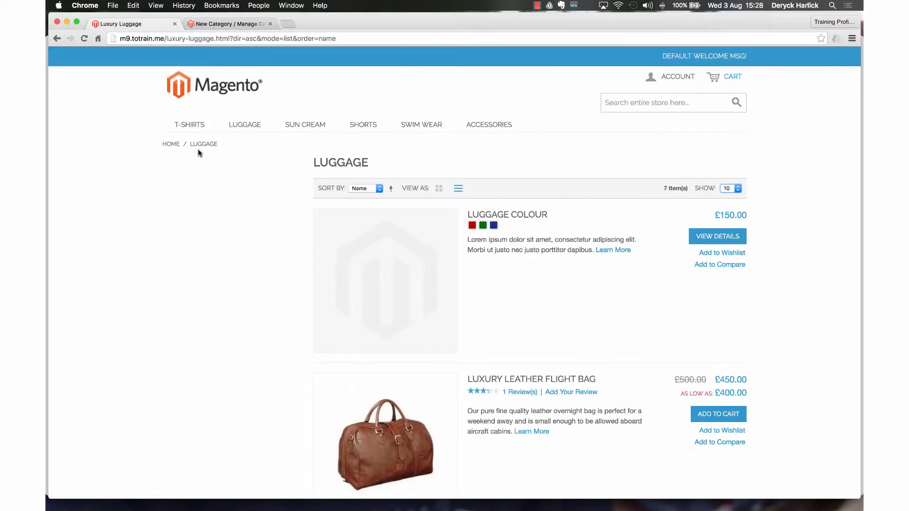
{"action": "mouse_move", "coordinate": [494, 127]}
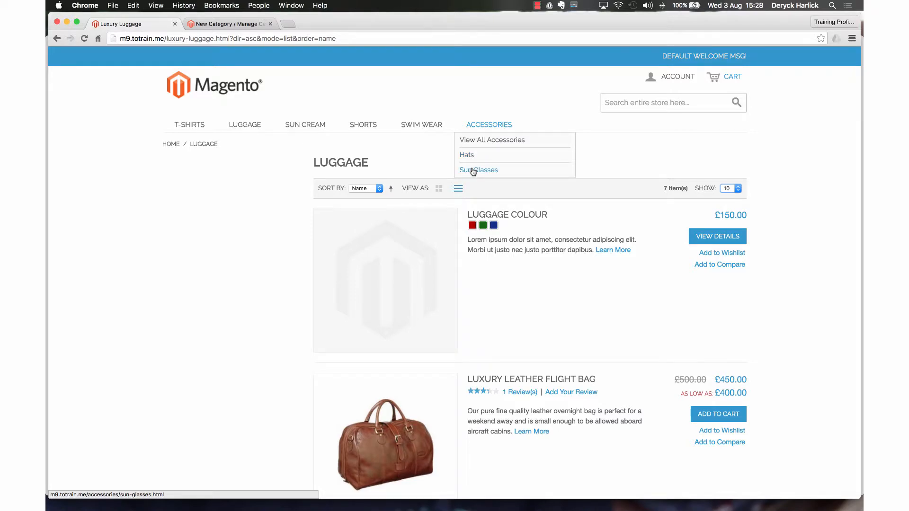
Return to the admin category page and open the T-Shirts category's general information to review its fields
{"action": "left_click", "coordinate": [209, 23]}
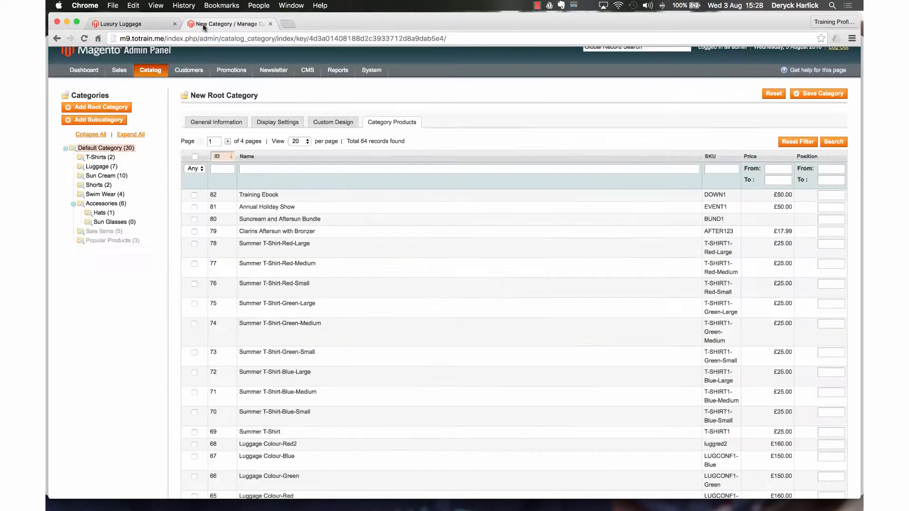
{"action": "left_click", "coordinate": [99, 157]}
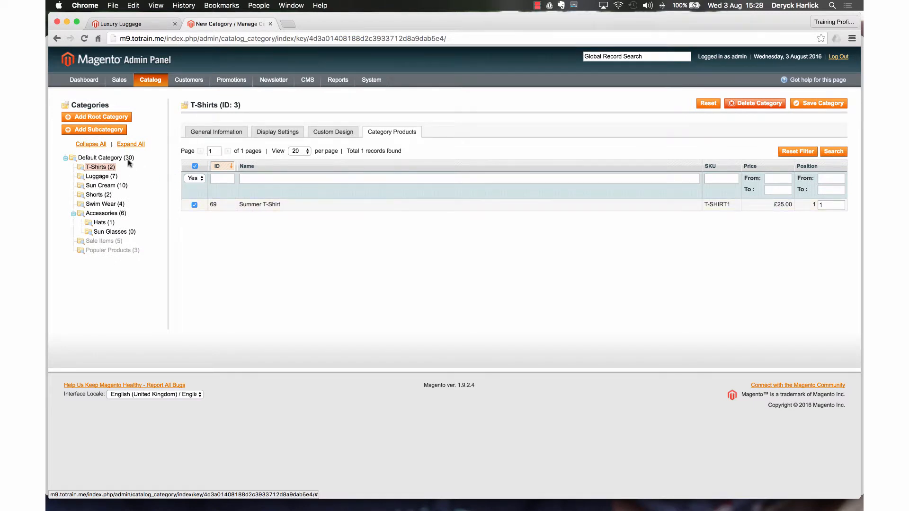
{"action": "left_click", "coordinate": [211, 133]}
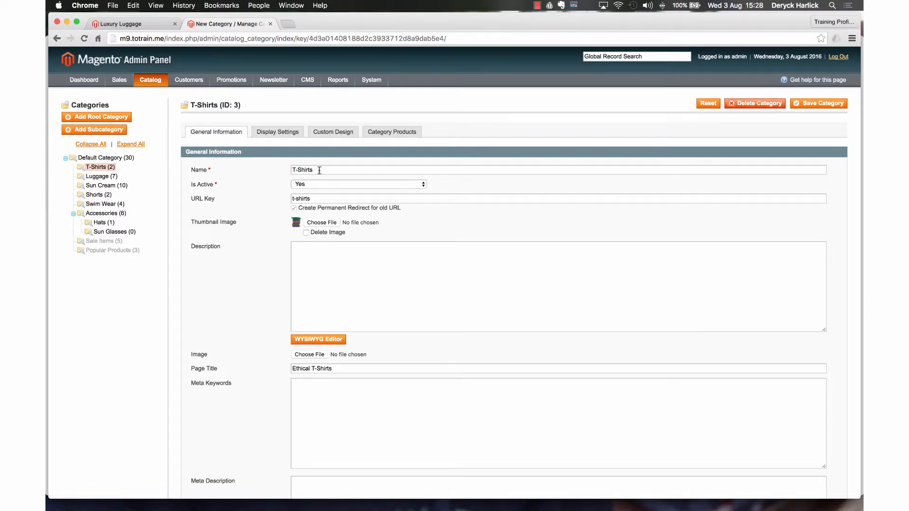
{"action": "scroll", "coordinate": [318, 170], "scroll_direction": "down", "scroll_amount": 2}
{"action": "scroll", "coordinate": [320, 169], "scroll_direction": "up", "scroll_amount": 3}
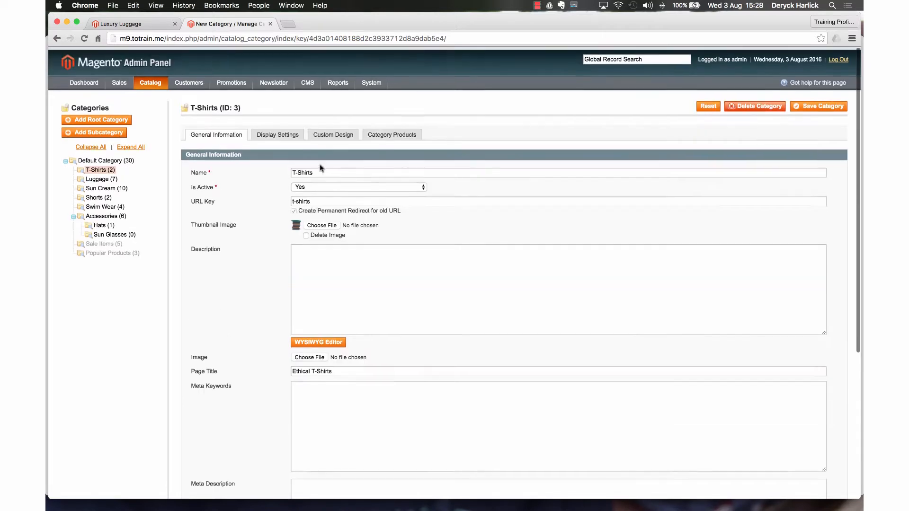
Check the T-Shirts entry in the storefront navigation, then set the T-Shirts category's Is Active to No and save it
{"action": "left_click", "coordinate": [152, 25]}
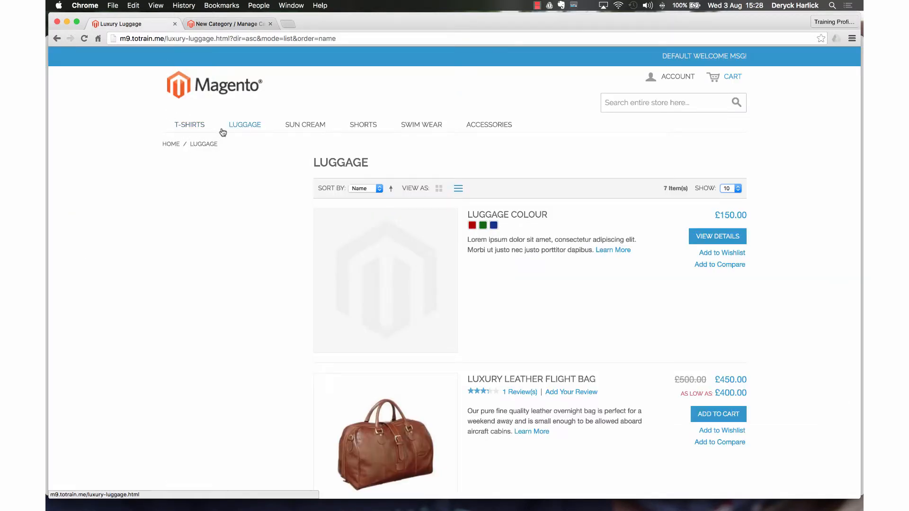
{"action": "left_click", "coordinate": [219, 26]}
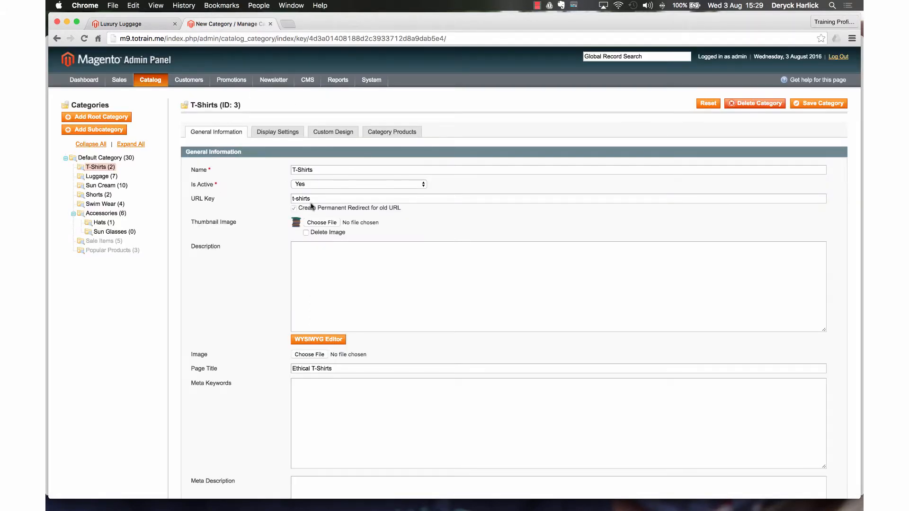
{"action": "left_click", "coordinate": [342, 185]}
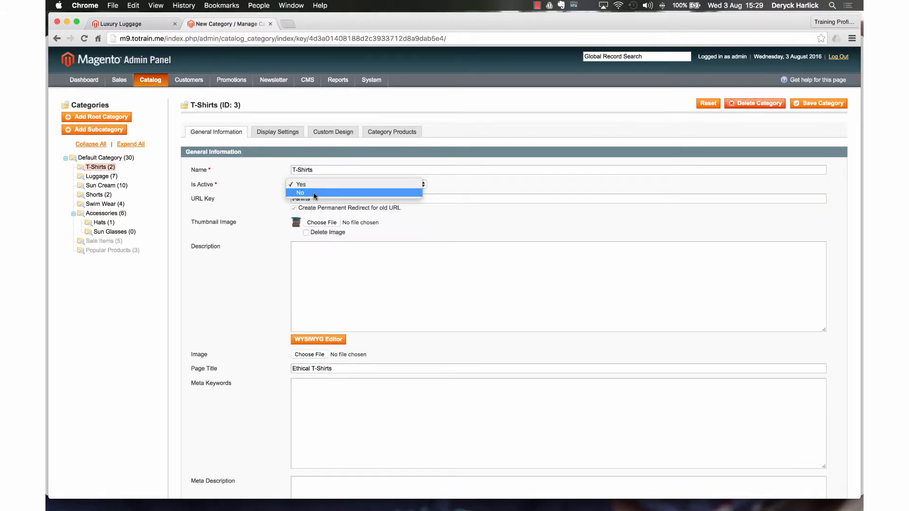
{"action": "left_click", "coordinate": [314, 193]}
{"action": "left_click", "coordinate": [820, 102]}
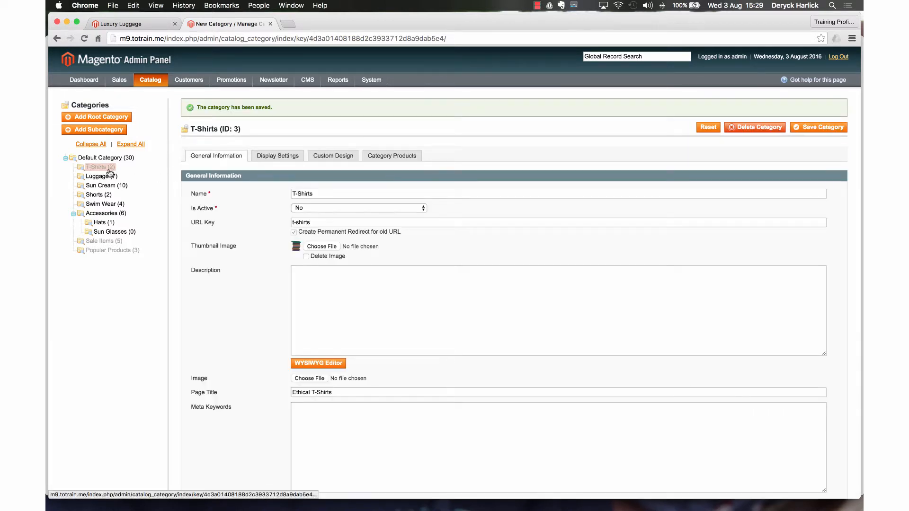
Set the T-Shirts category's Is Active back to Yes and save the category
{"action": "left_click", "coordinate": [318, 208]}
{"action": "key", "text": "Return"}
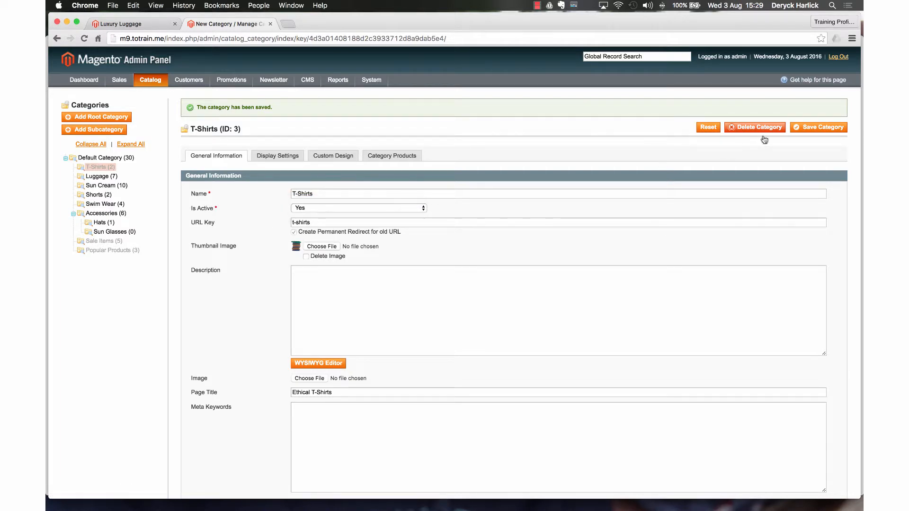
{"action": "left_click", "coordinate": [818, 127]}
Open the T-Shirts category on the storefront and compare its page address t-shirts.html with the category's URL key
{"action": "left_click", "coordinate": [142, 25]}
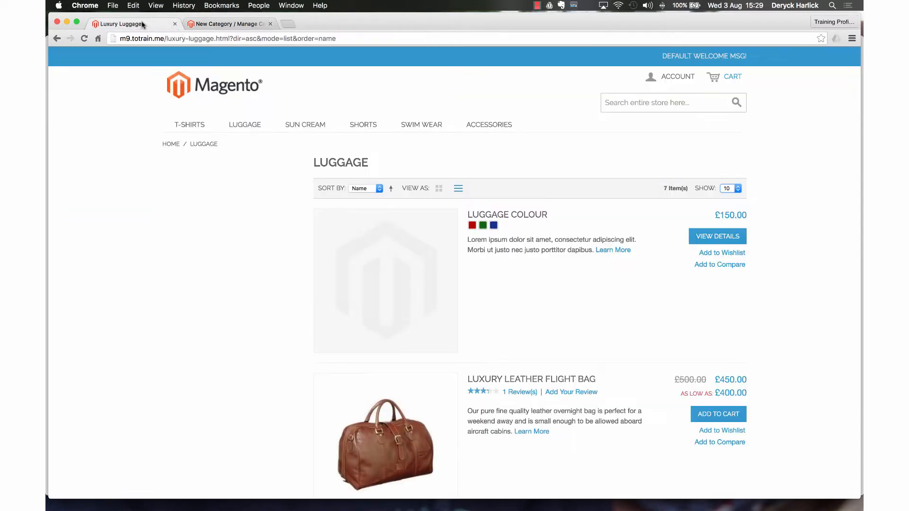
{"action": "left_click", "coordinate": [193, 126]}
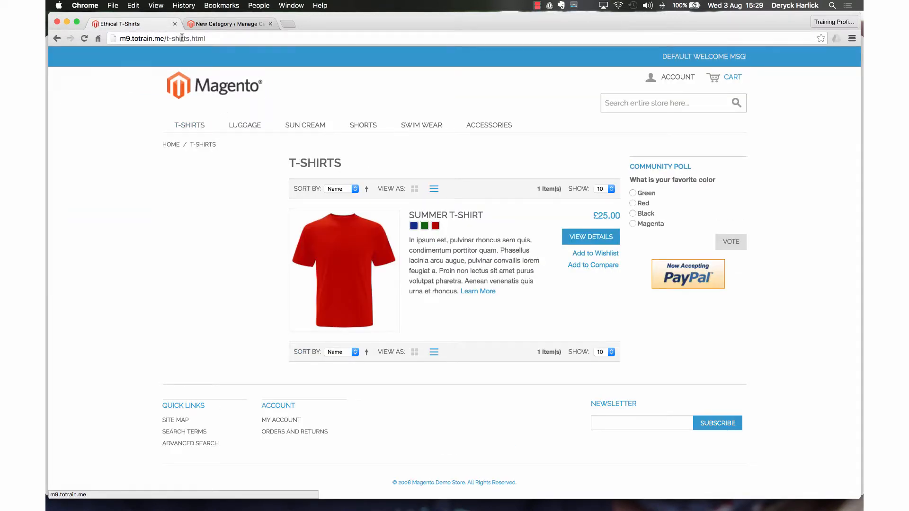
{"action": "left_click_drag", "start_coordinate": [166, 38], "coordinate": [207, 41]}
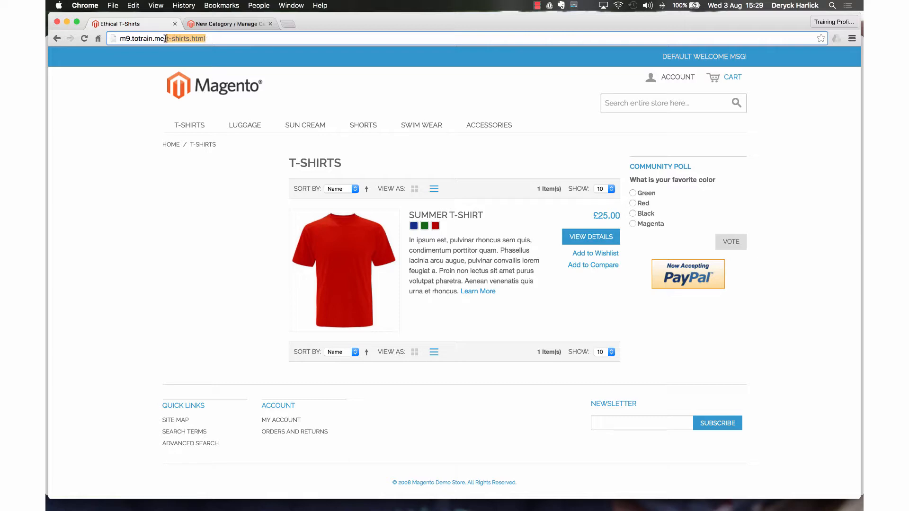
{"action": "left_click", "coordinate": [211, 28]}
{"action": "left_click", "coordinate": [144, 27]}
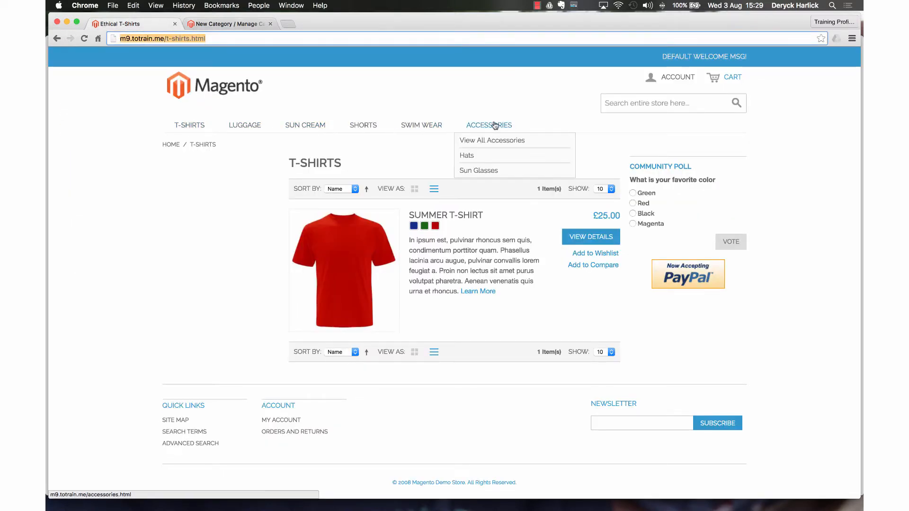
Review the T-Shirts general information in the admin panel, set Include in Navigation Menu to No and save the category
{"action": "left_click", "coordinate": [209, 24]}
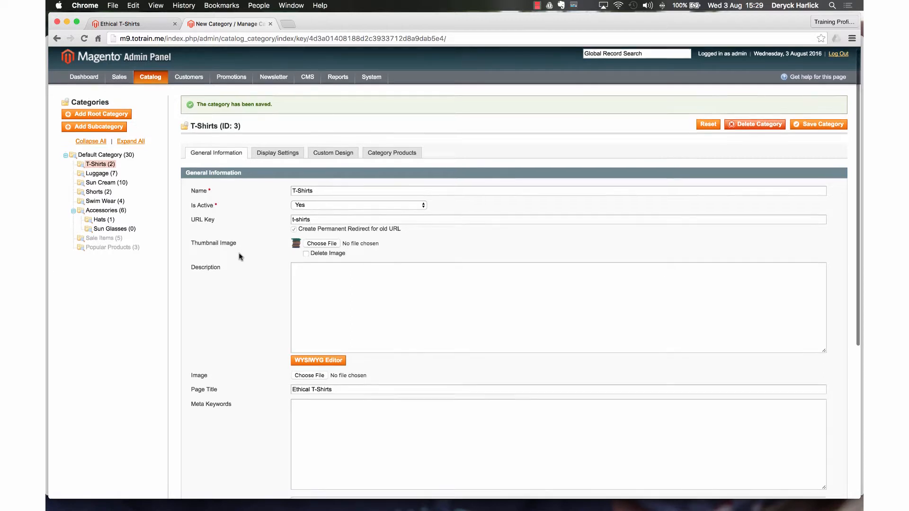
{"action": "scroll", "coordinate": [239, 257], "scroll_direction": "down", "scroll_amount": 5}
{"action": "scroll", "coordinate": [239, 257], "scroll_direction": "down", "scroll_amount": 1}
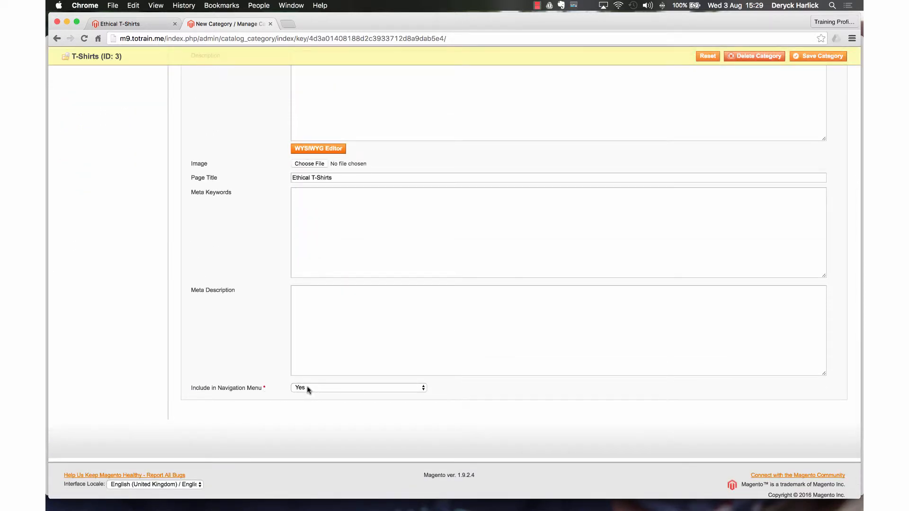
{"action": "scroll", "coordinate": [307, 388], "scroll_direction": "up", "scroll_amount": 6}
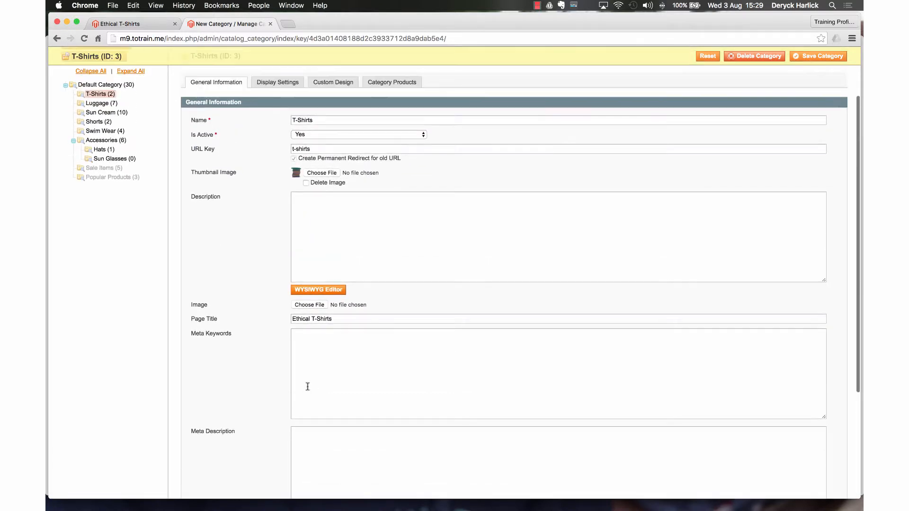
{"action": "scroll", "coordinate": [227, 193], "scroll_direction": "down", "scroll_amount": 4}
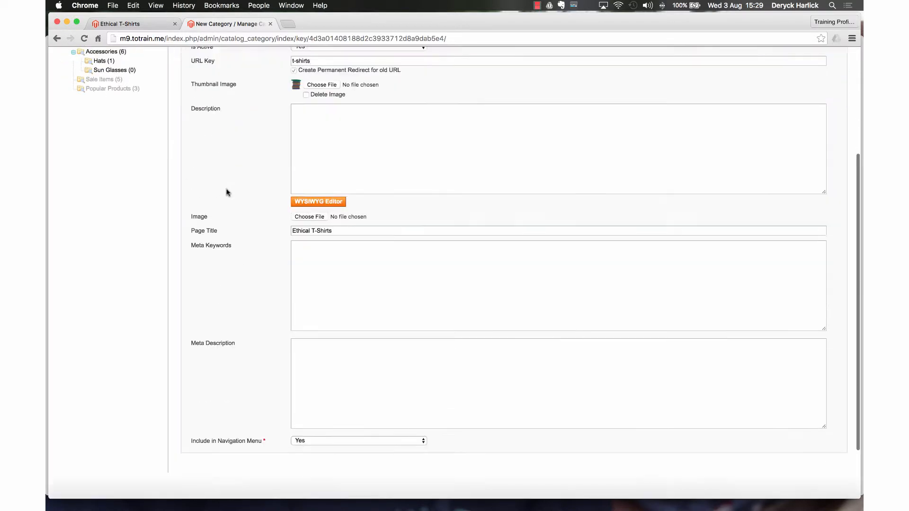
{"action": "scroll", "coordinate": [246, 300], "scroll_direction": "up", "scroll_amount": 5}
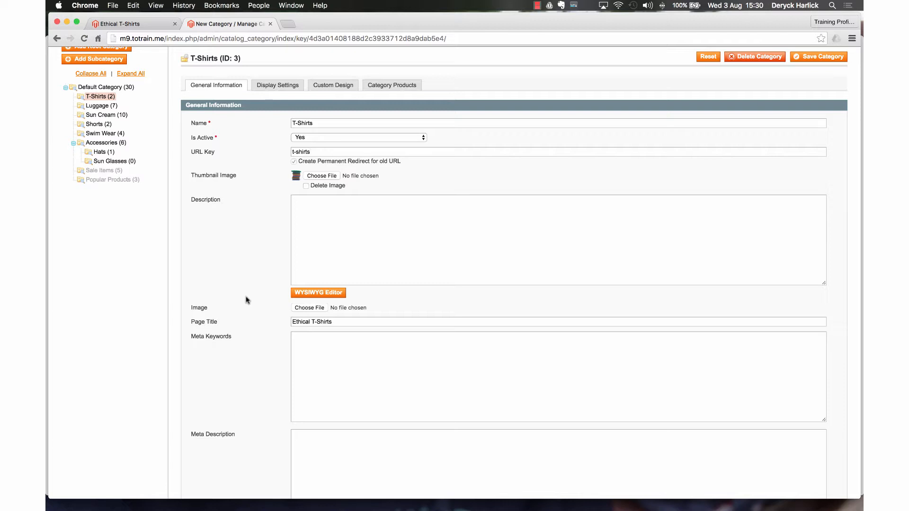
{"action": "scroll", "coordinate": [246, 299], "scroll_direction": "down", "scroll_amount": 5}
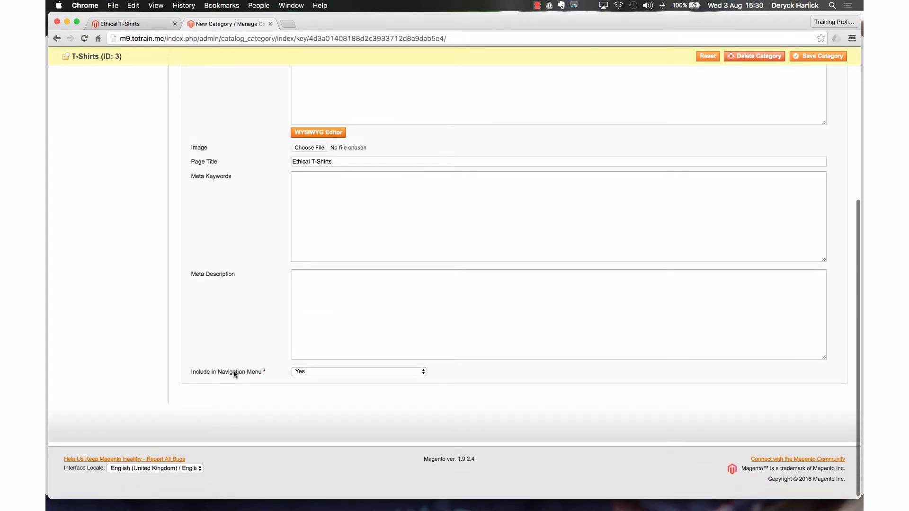
{"action": "left_click", "coordinate": [325, 371]}
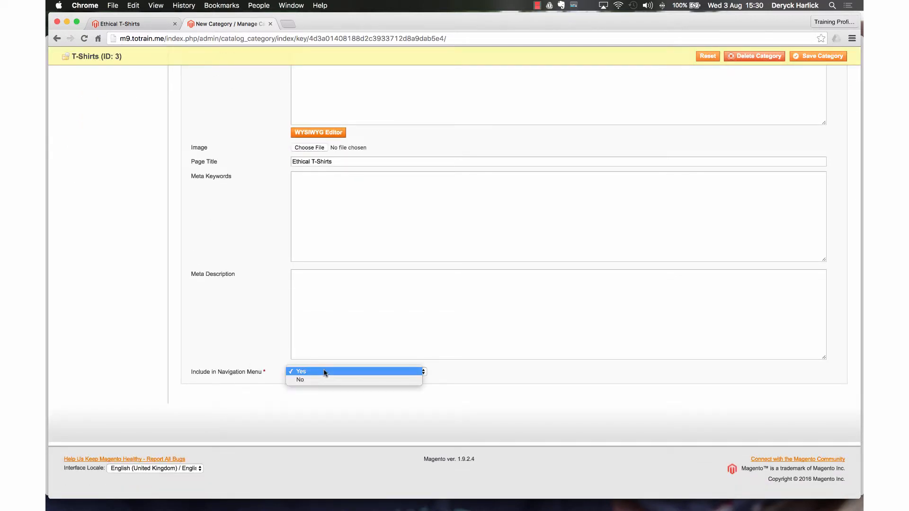
{"action": "left_click", "coordinate": [313, 379]}
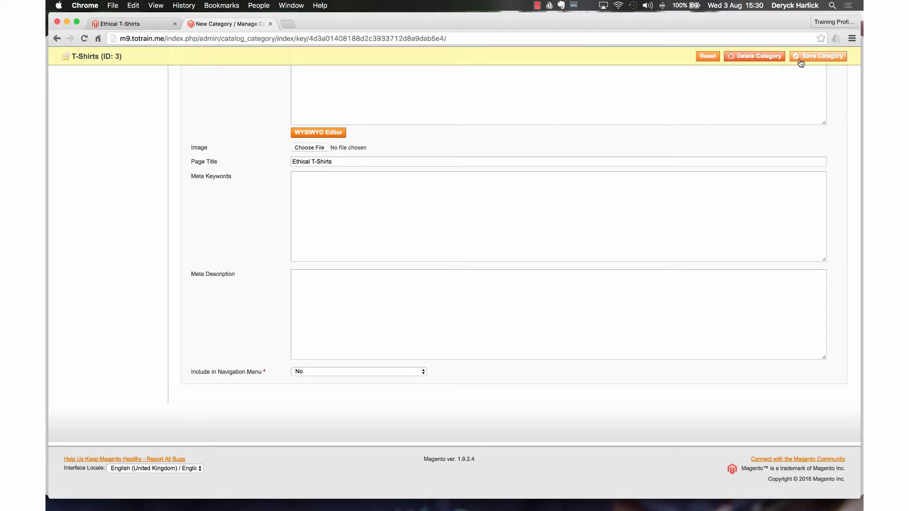
{"action": "left_click", "coordinate": [818, 56]}
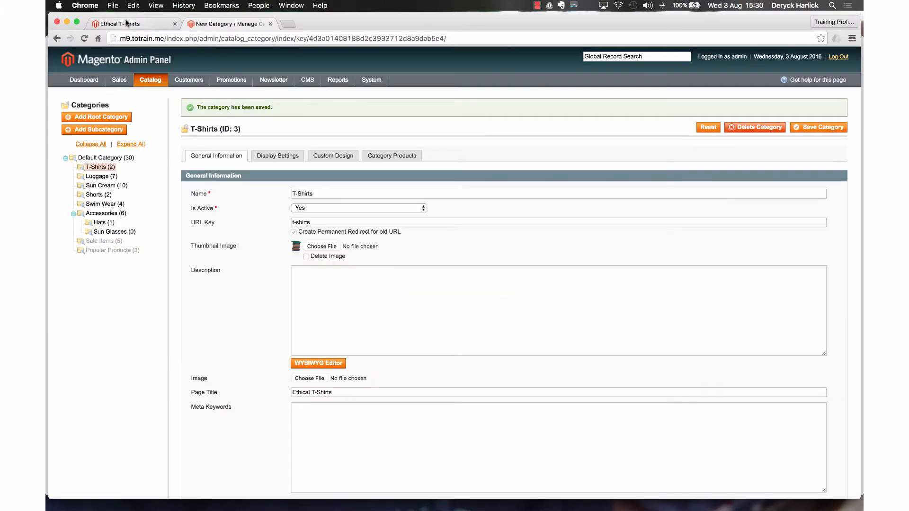
Reload the storefront's T-Shirts page and check the navigation menu and whether the category is reachable through its URL
{"action": "left_click", "coordinate": [128, 23]}
{"action": "left_click", "coordinate": [84, 39]}
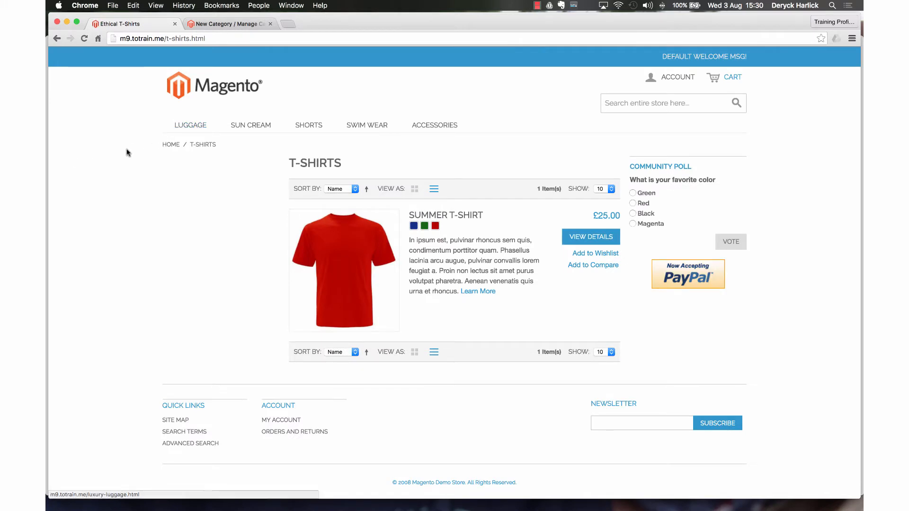
{"action": "left_click", "coordinate": [194, 38]}
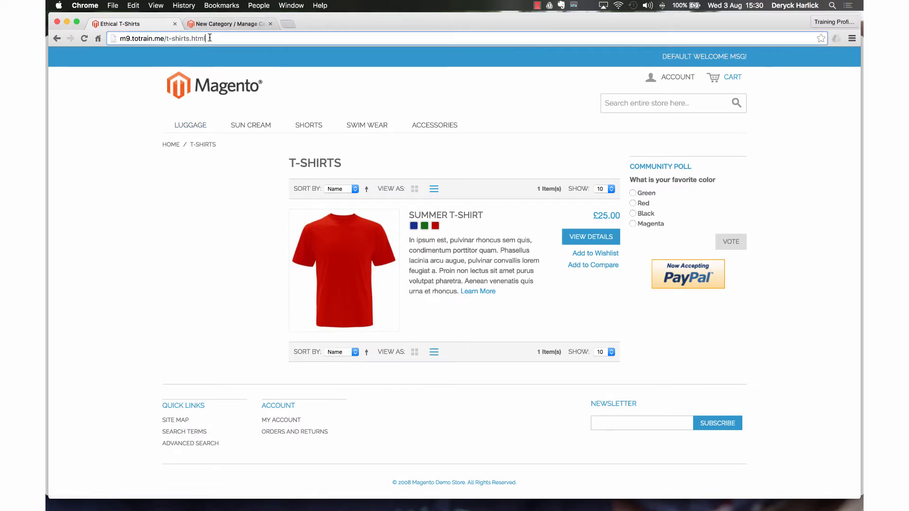
{"action": "key", "text": "Right"}
{"action": "left_click", "coordinate": [85, 39]}
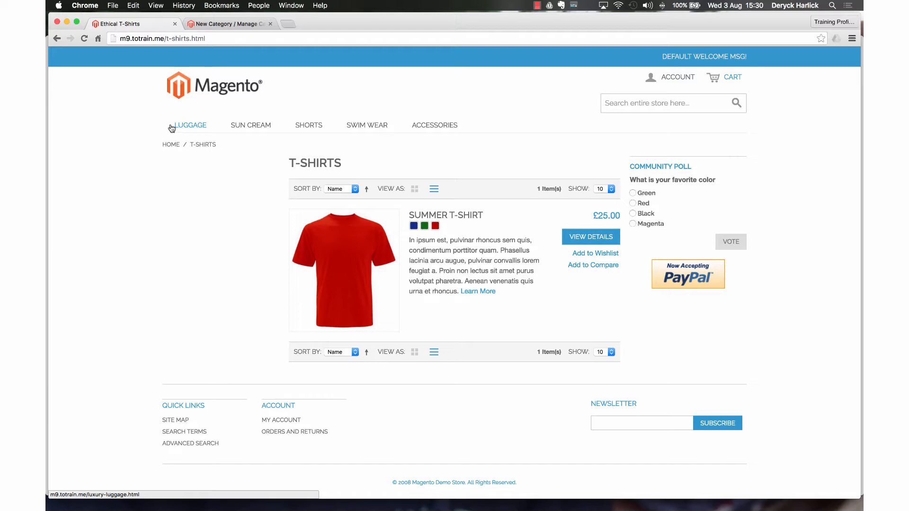
Display the storefront's T-Shirts product listing as a grid
{"action": "left_click", "coordinate": [220, 20]}
{"action": "left_click", "coordinate": [128, 24]}
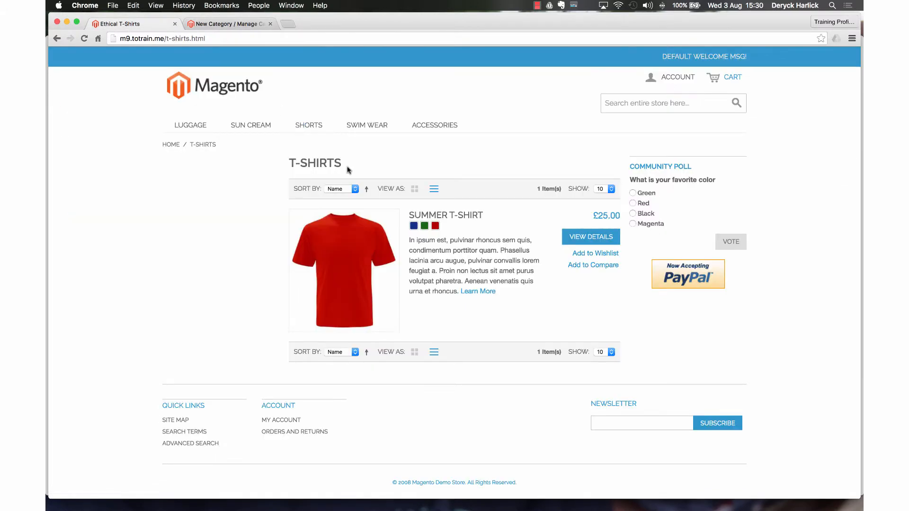
{"action": "left_click", "coordinate": [414, 189]}
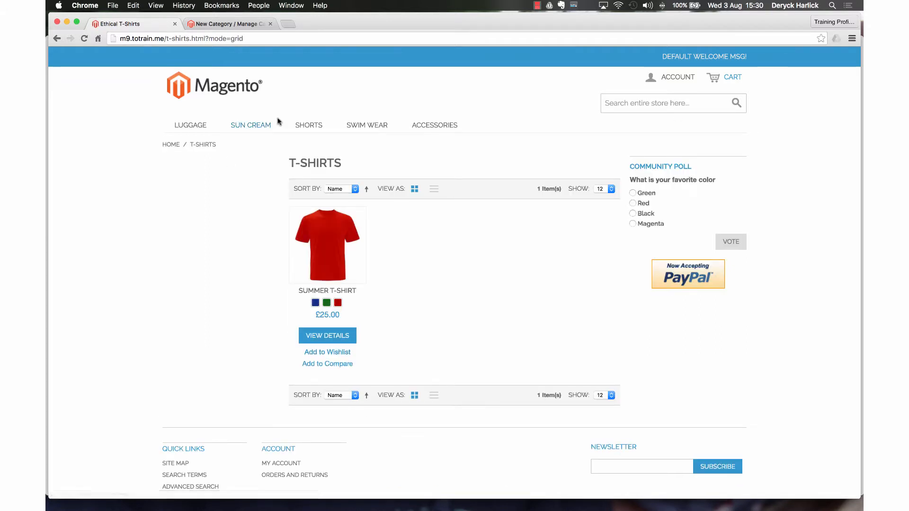
Set Include in Navigation Menu back to Yes for the T-Shirts category in the admin panel and save it
{"action": "left_click", "coordinate": [222, 24]}
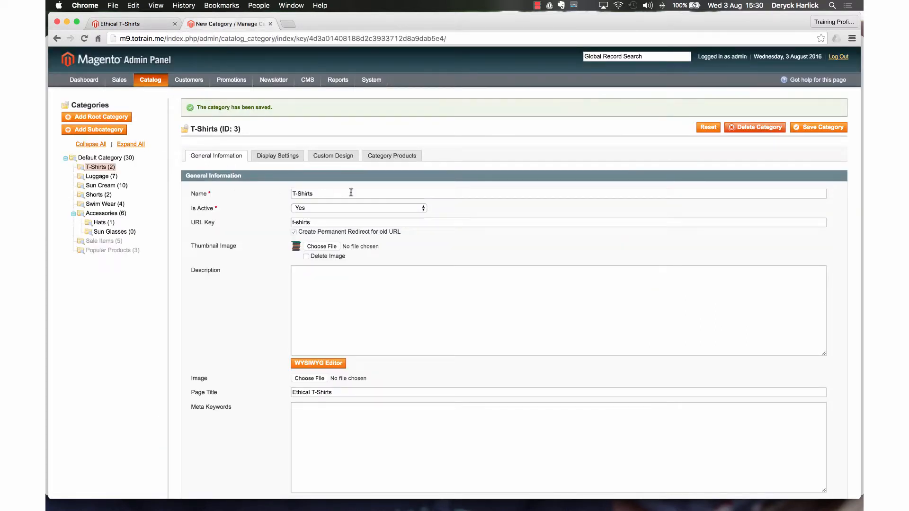
{"action": "scroll", "coordinate": [237, 214], "scroll_direction": "down", "scroll_amount": 5}
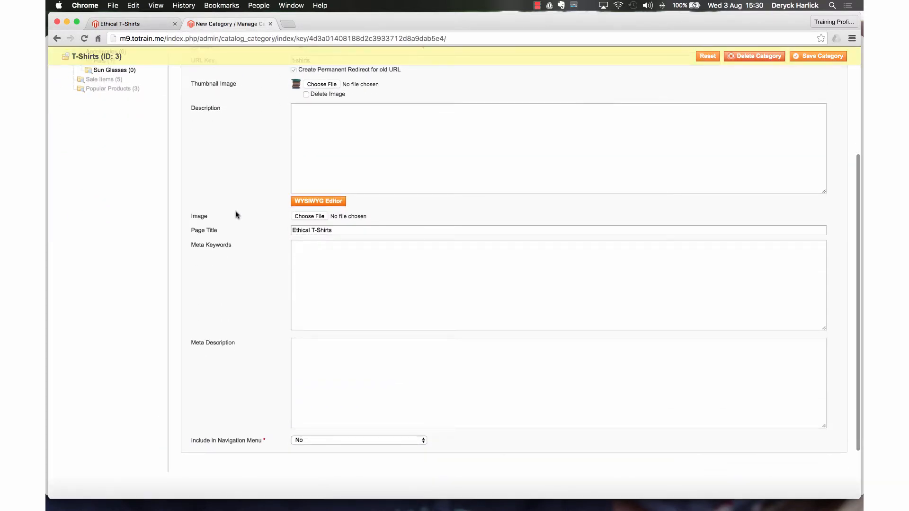
{"action": "scroll", "coordinate": [237, 215], "scroll_direction": "up", "scroll_amount": 3}
{"action": "scroll", "coordinate": [293, 252], "scroll_direction": "down", "scroll_amount": 6}
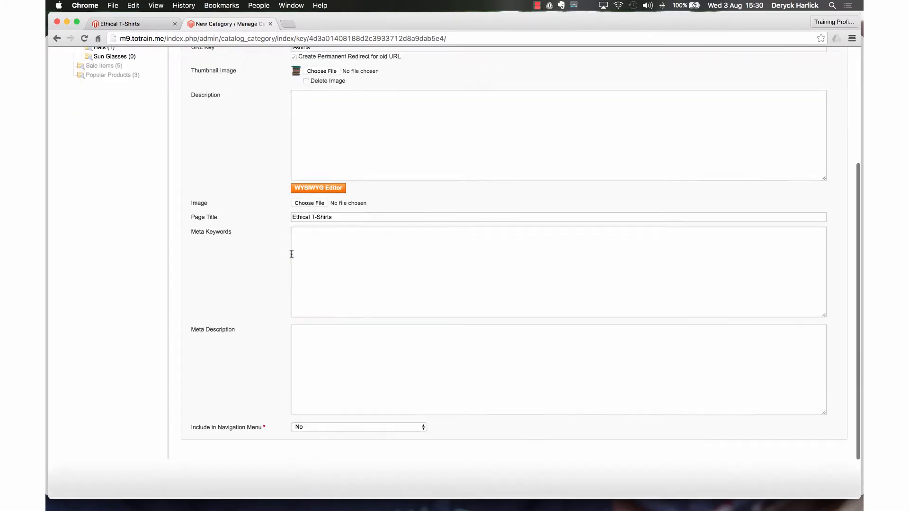
{"action": "left_click", "coordinate": [314, 369]}
{"action": "left_click", "coordinate": [307, 361]}
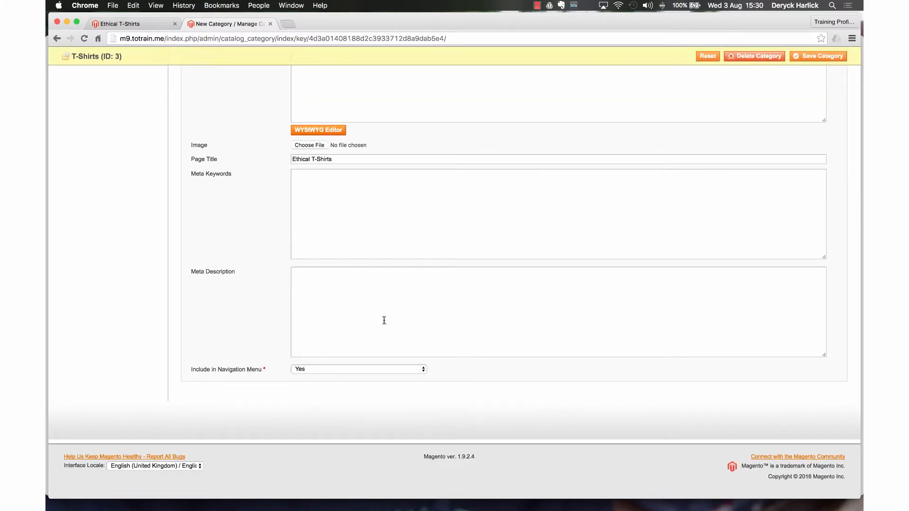
{"action": "left_click", "coordinate": [800, 57]}
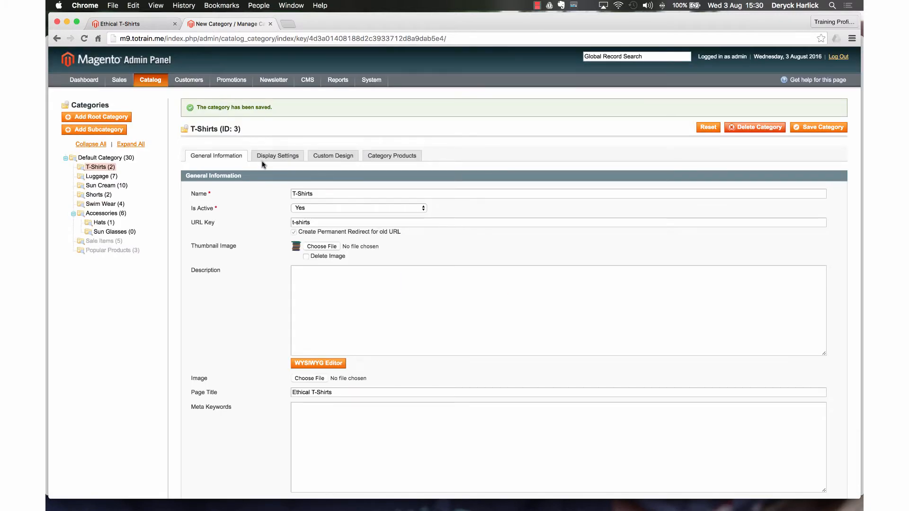
Look over the T-Shirts category's general information fields and open its display settings for review
{"action": "scroll", "coordinate": [264, 164], "scroll_direction": "down", "scroll_amount": 3}
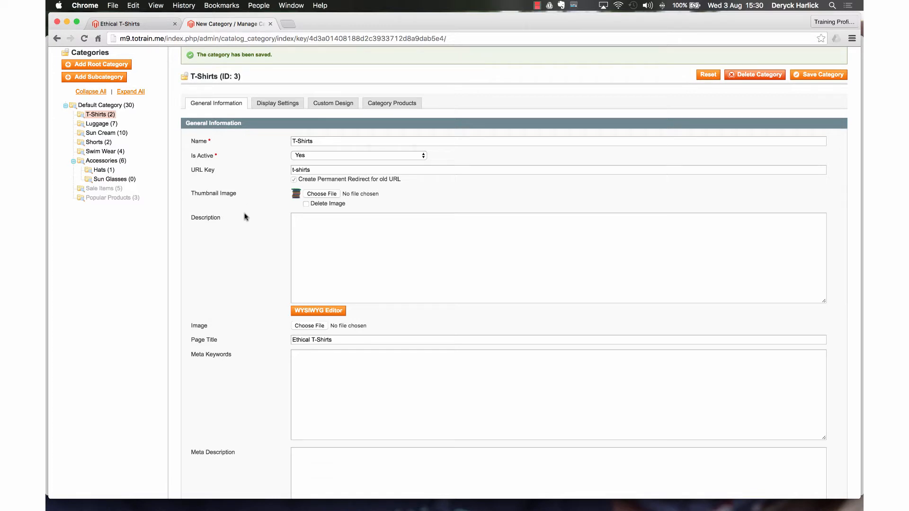
{"action": "scroll", "coordinate": [244, 217], "scroll_direction": "down", "scroll_amount": 5}
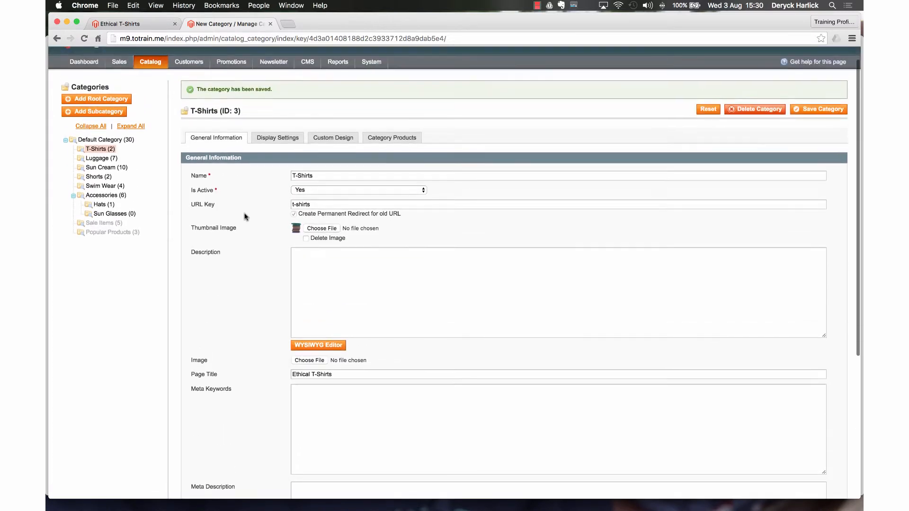
{"action": "left_click", "coordinate": [286, 144]}
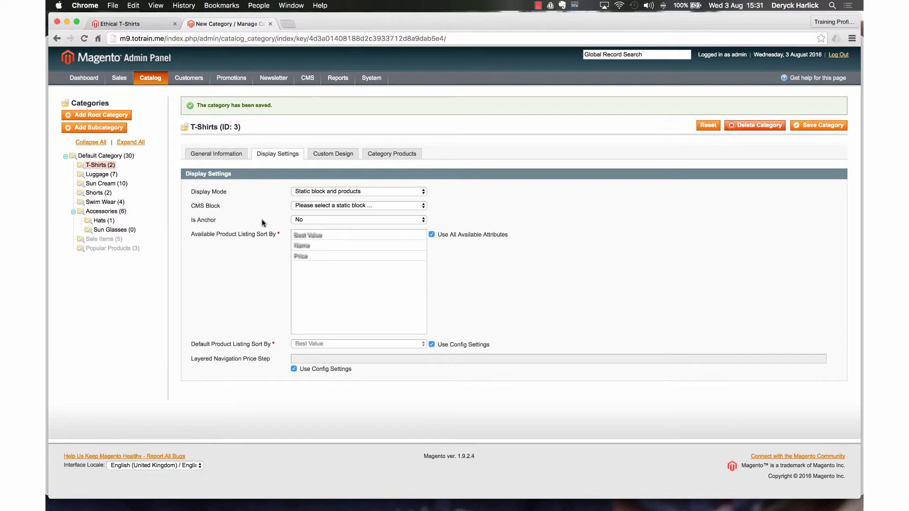
Open the storefront's Sun Cream category, browse its products and filter them to the £10.00 - £19.99 price range
{"action": "left_click", "coordinate": [129, 24]}
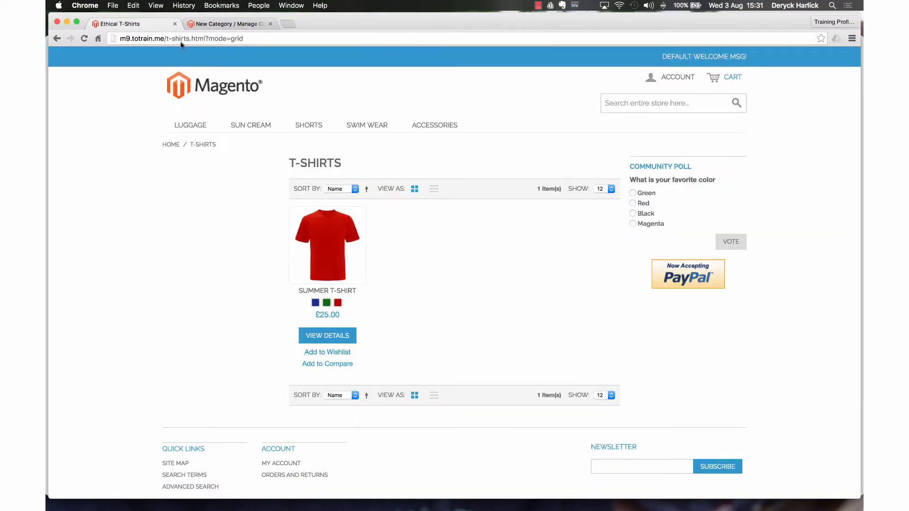
{"action": "left_click", "coordinate": [260, 128]}
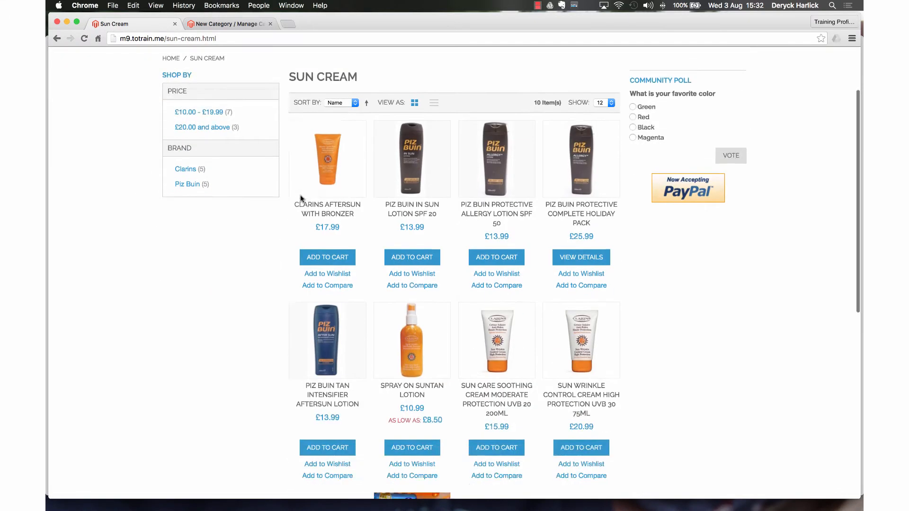
{"action": "scroll", "coordinate": [300, 198], "scroll_direction": "down", "scroll_amount": 6}
{"action": "scroll", "coordinate": [300, 198], "scroll_direction": "up", "scroll_amount": 4}
{"action": "scroll", "coordinate": [300, 198], "scroll_direction": "up", "scroll_amount": 3}
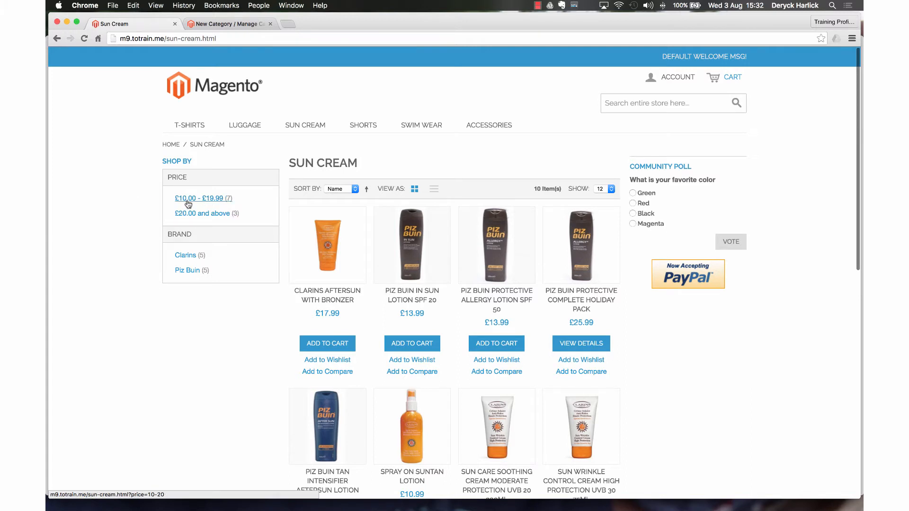
{"action": "left_click", "coordinate": [194, 200]}
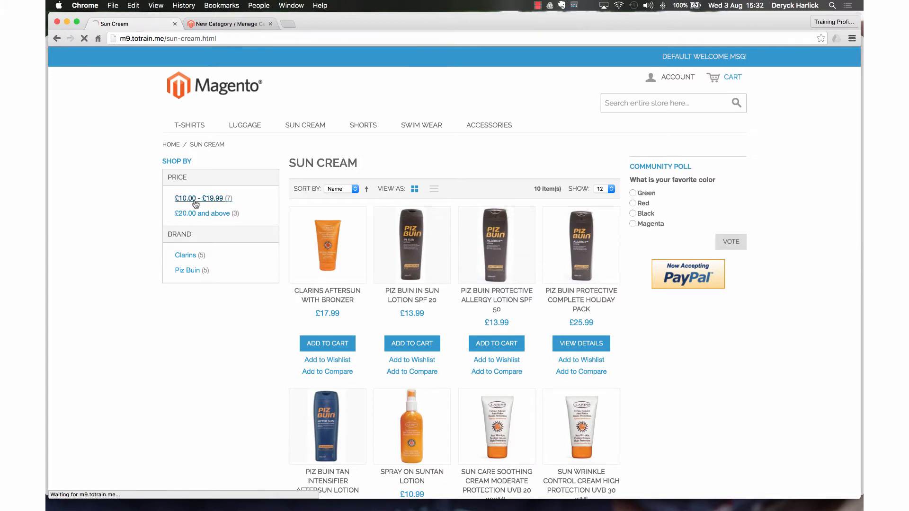
Look over the price-filtered Sun Cream products and narrow them further to the Piz Buin brand
{"action": "scroll", "coordinate": [146, 237], "scroll_direction": "down", "scroll_amount": 5}
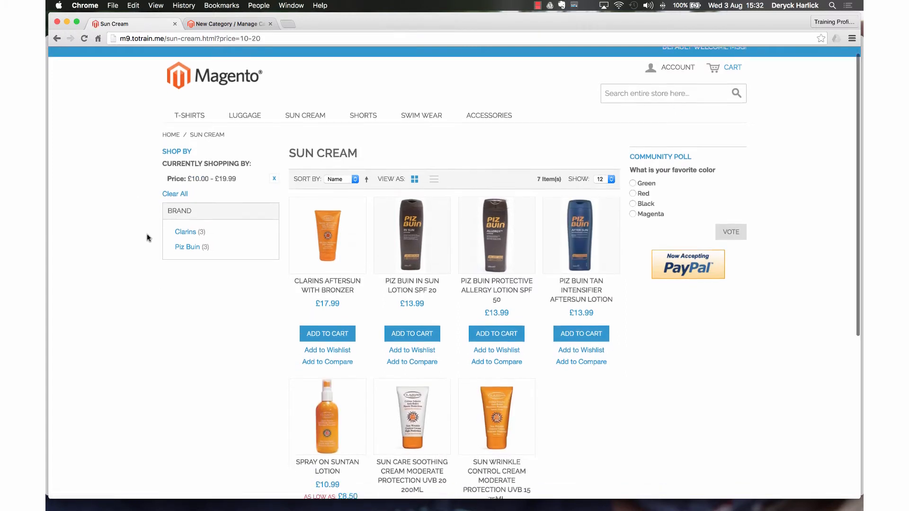
{"action": "scroll", "coordinate": [224, 253], "scroll_direction": "up", "scroll_amount": 5}
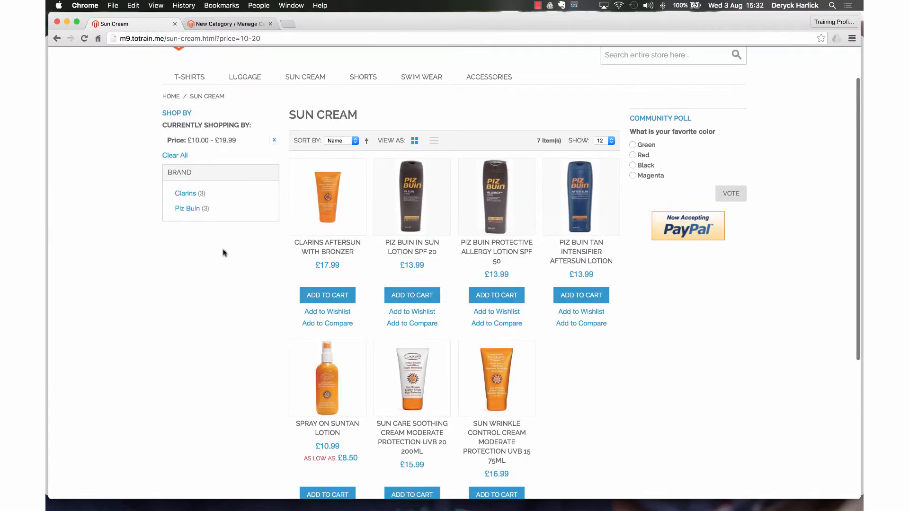
{"action": "scroll", "coordinate": [369, 204], "scroll_direction": "down", "scroll_amount": 5}
{"action": "scroll", "coordinate": [369, 205], "scroll_direction": "up", "scroll_amount": 5}
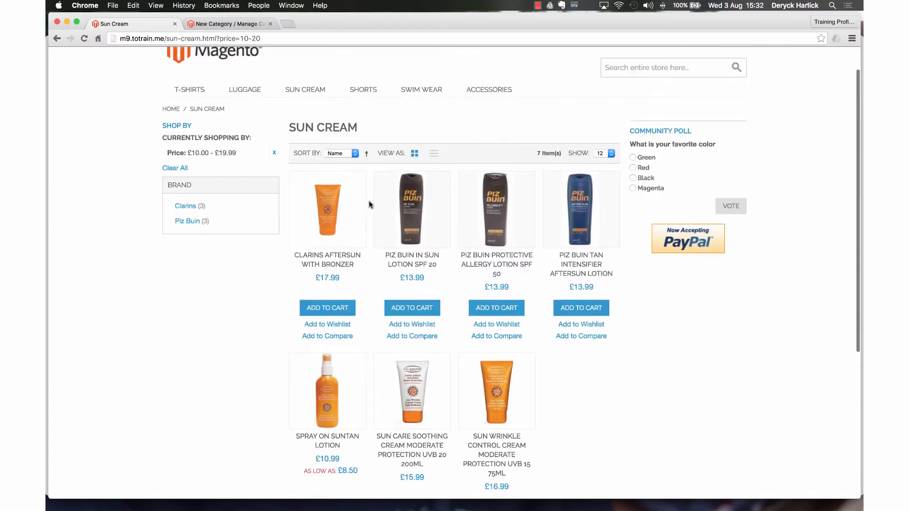
{"action": "scroll", "coordinate": [229, 260], "scroll_direction": "down", "scroll_amount": 3}
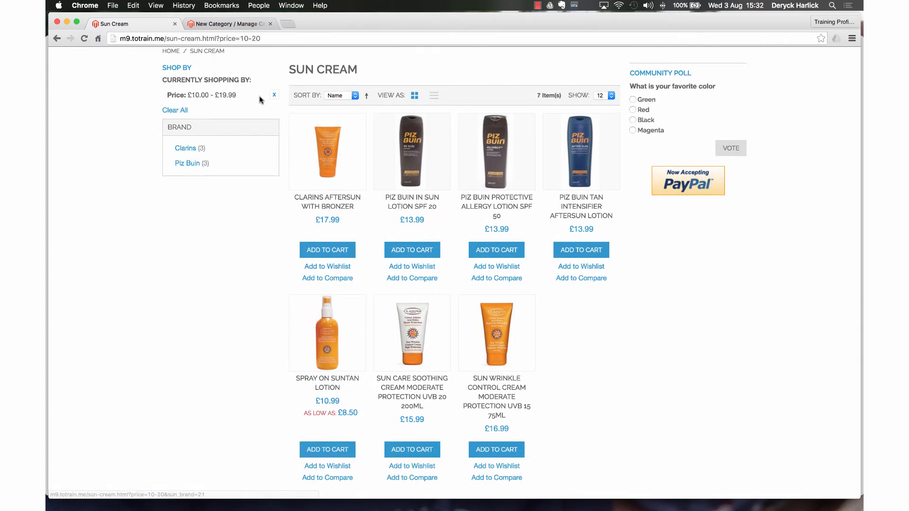
{"action": "left_click", "coordinate": [189, 164]}
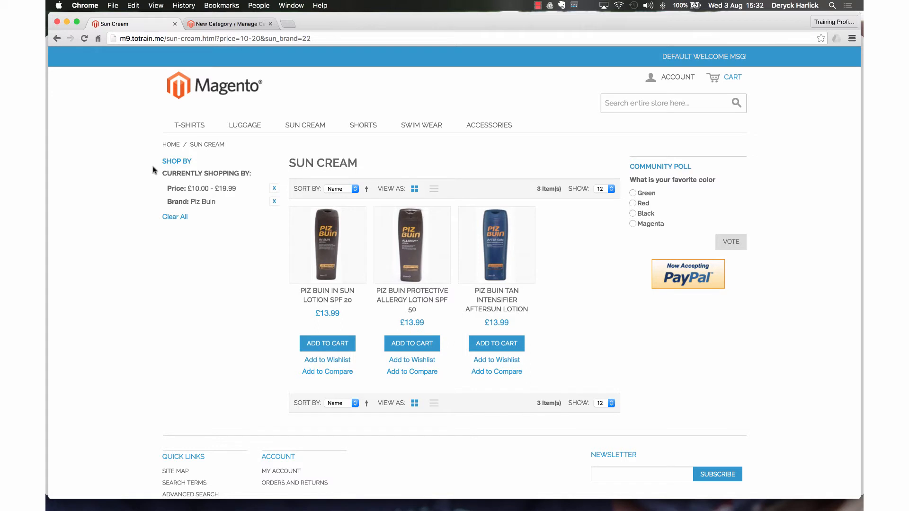
Set Is Anchor to Yes for the T-Shirts category in the admin panel, save it and view the storefront's T-Shirts page
{"action": "left_click", "coordinate": [209, 24]}
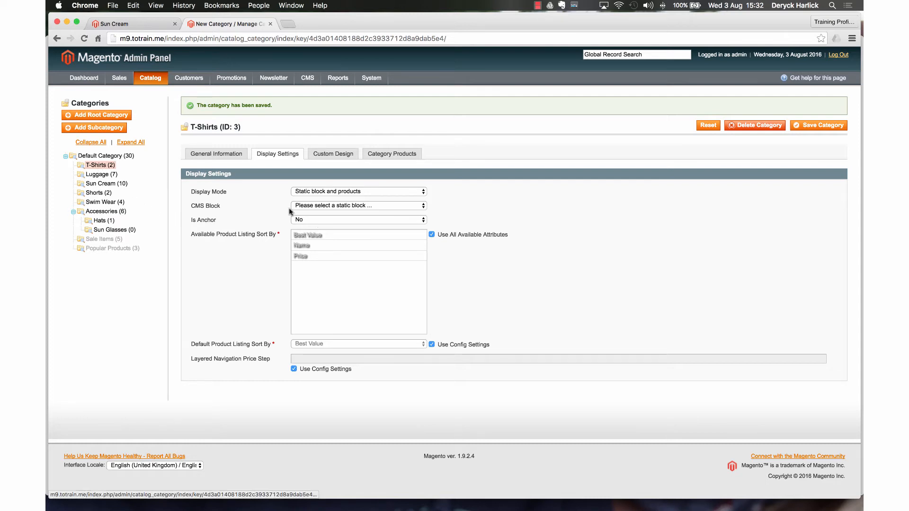
{"action": "left_click", "coordinate": [315, 220]}
{"action": "left_click", "coordinate": [315, 212]}
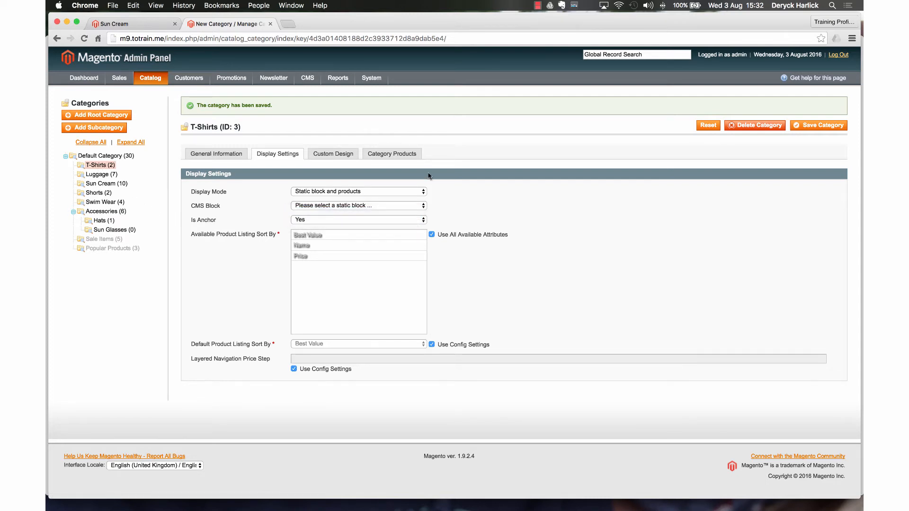
{"action": "left_click", "coordinate": [807, 127]}
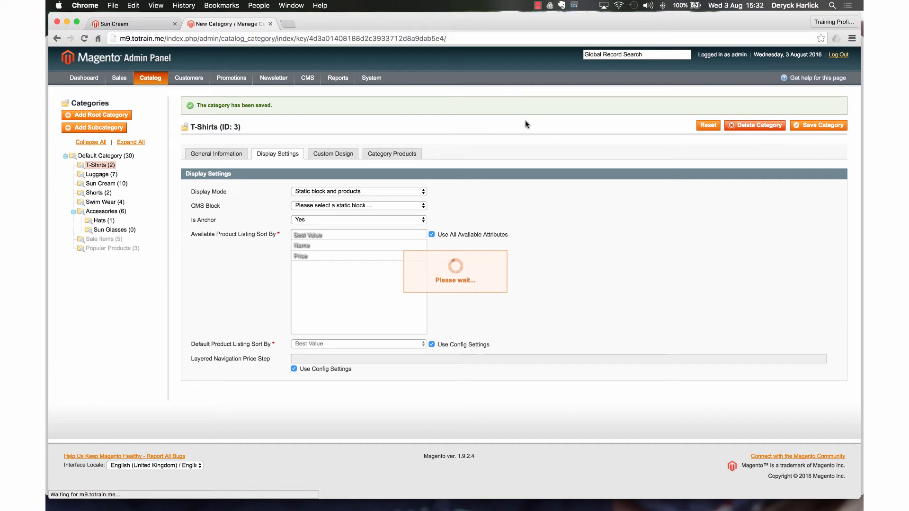
{"action": "left_click", "coordinate": [109, 24]}
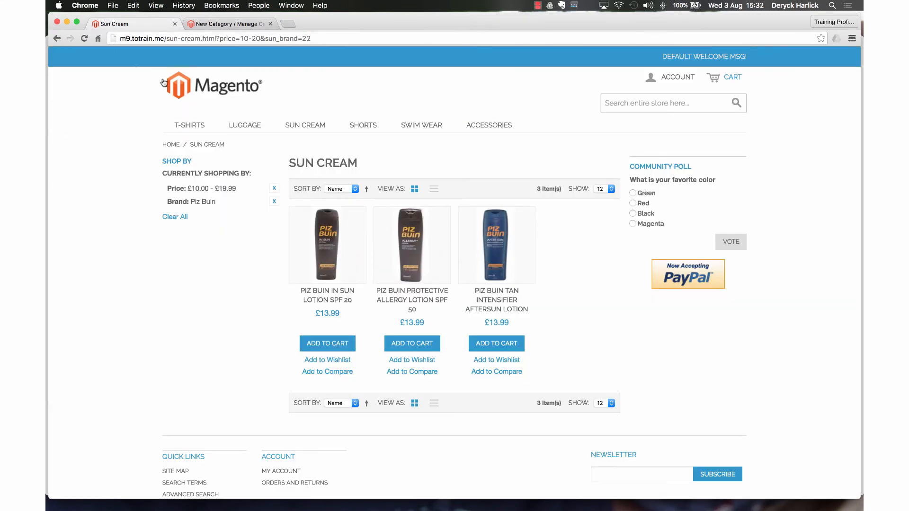
{"action": "left_click", "coordinate": [193, 126]}
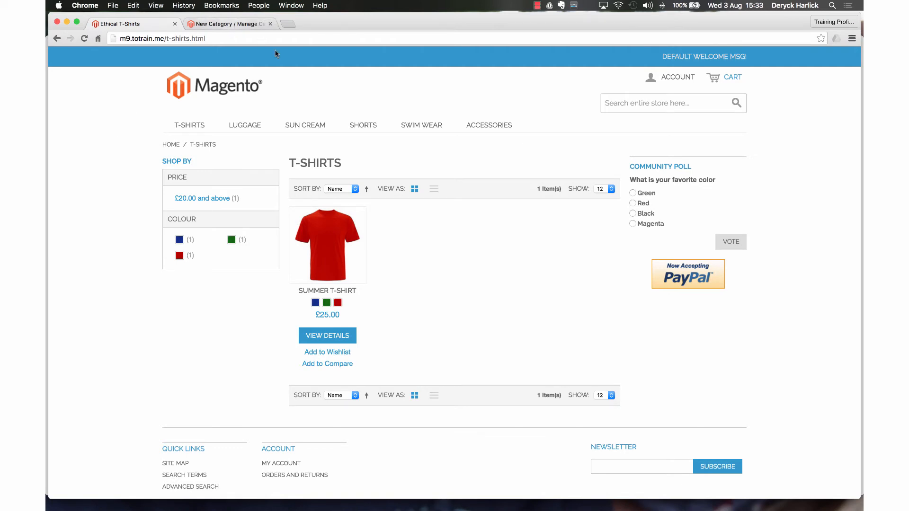
Open the T-Shirts category's product assignments in the admin panel and reset the filter to list all catalogue products
{"action": "left_click", "coordinate": [225, 26]}
{"action": "left_click", "coordinate": [399, 157]}
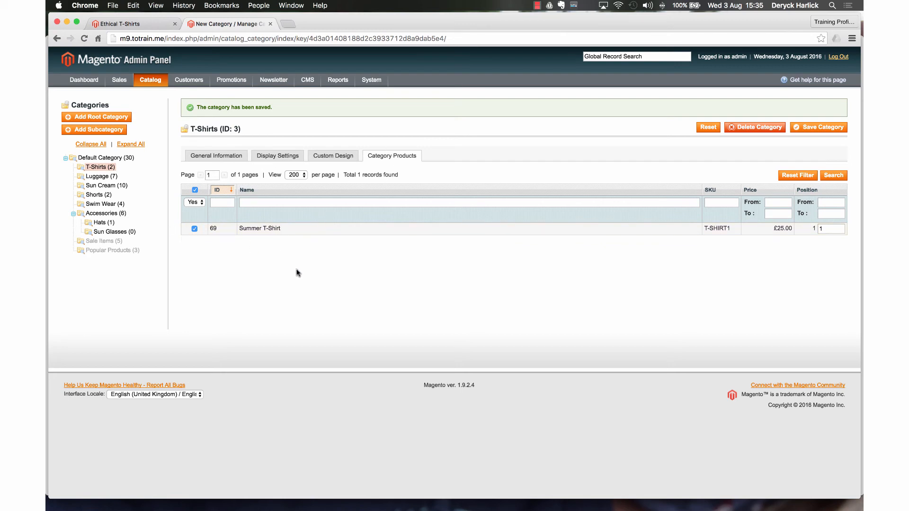
{"action": "left_click", "coordinate": [201, 203]}
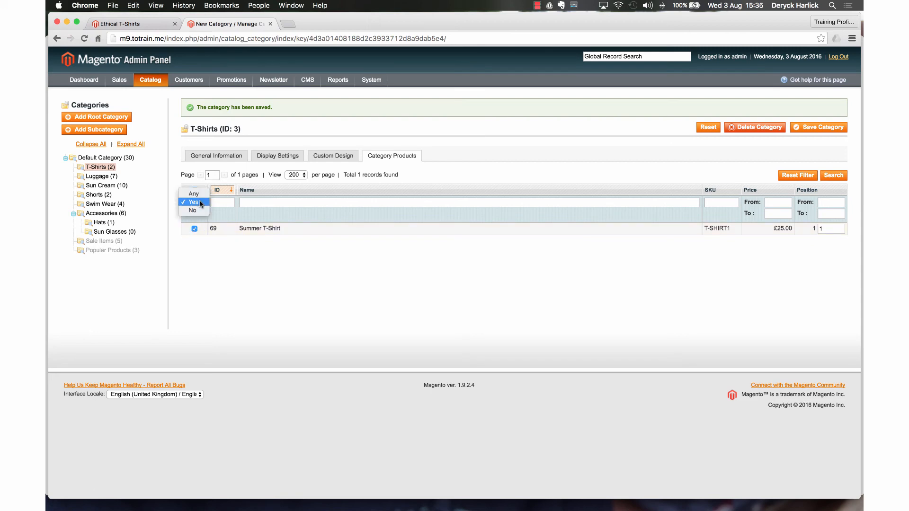
{"action": "left_click", "coordinate": [201, 204]}
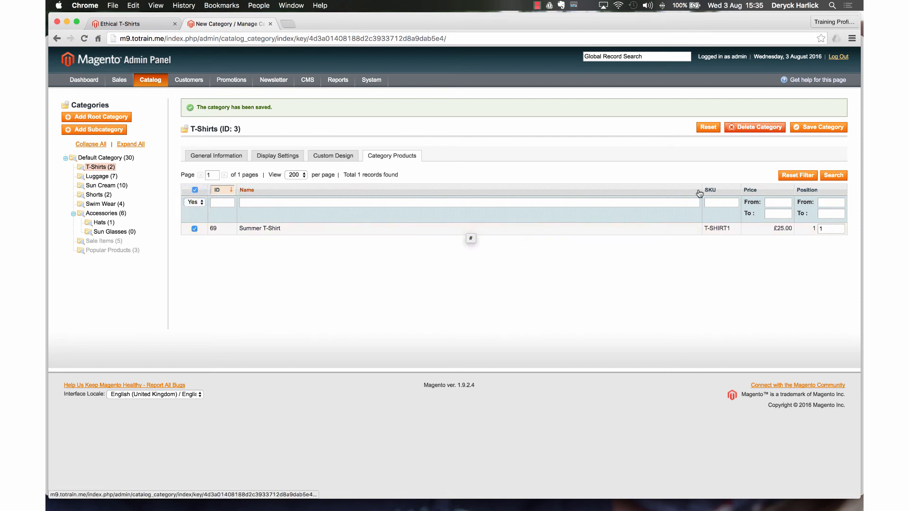
{"action": "left_click", "coordinate": [790, 176]}
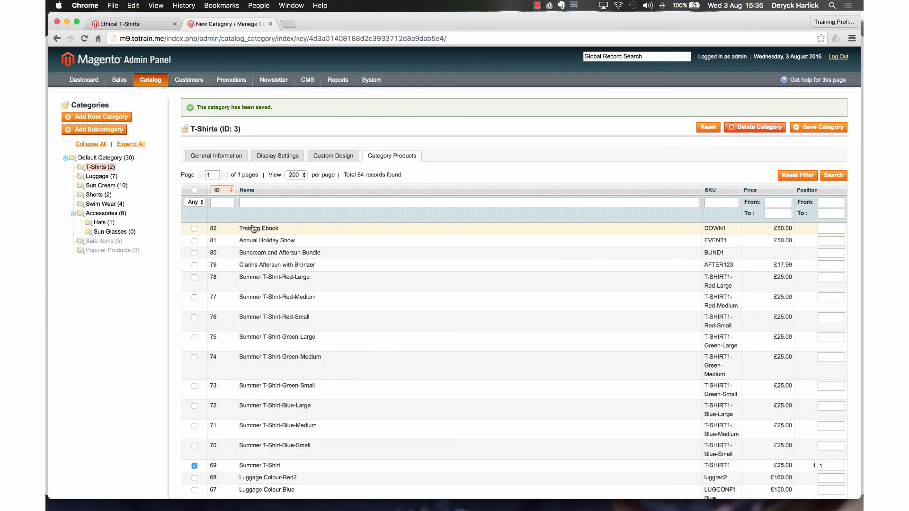
Assign the Training Ebook to the T-Shirts category, save it and reload the storefront's T-Shirts page
{"action": "left_click", "coordinate": [194, 228]}
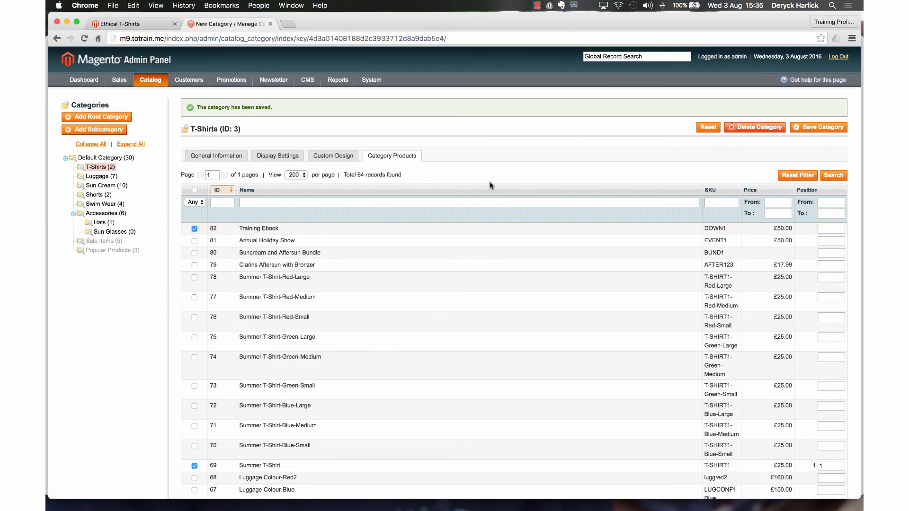
{"action": "left_click", "coordinate": [819, 127]}
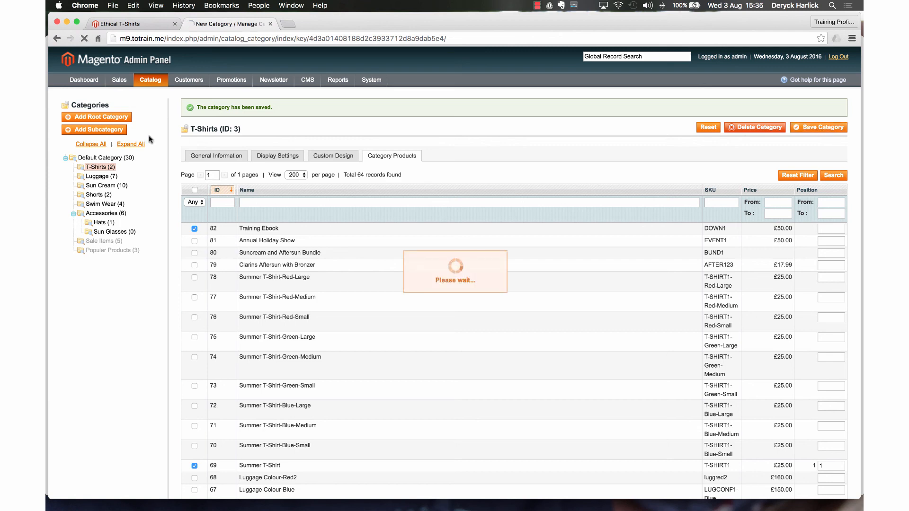
{"action": "left_click", "coordinate": [118, 23]}
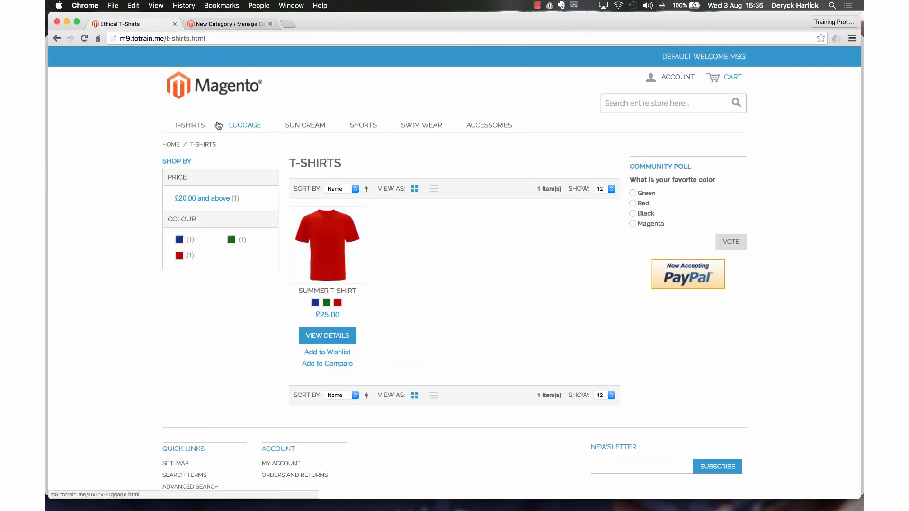
{"action": "left_click", "coordinate": [190, 125]}
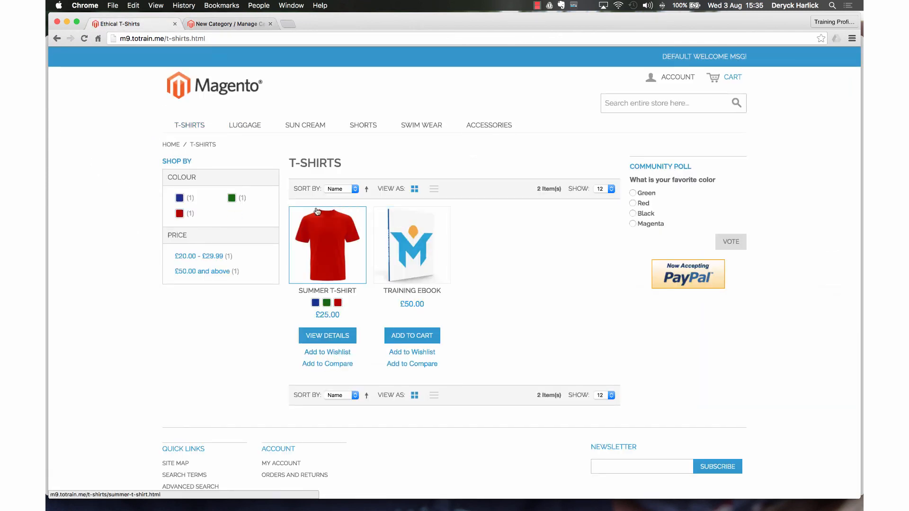